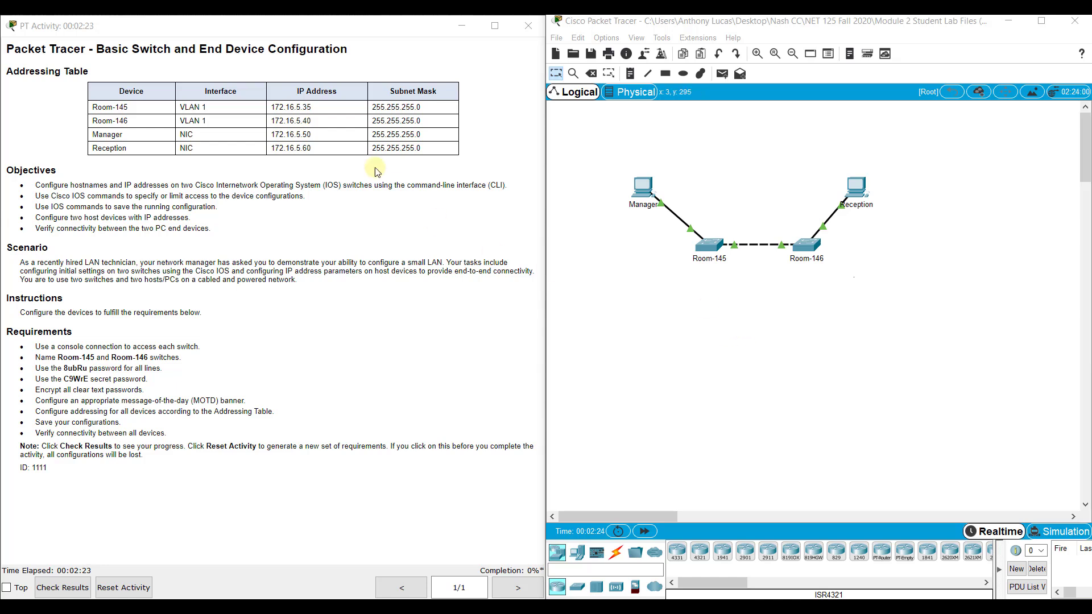
Step: Review the addressing table, then try Room-145's settings and dismiss the configure-locked notice
{"action": "left_click_drag", "start_coordinate": [272, 107], "coordinate": [354, 151]}
{"action": "left_click", "coordinate": [308, 114]}
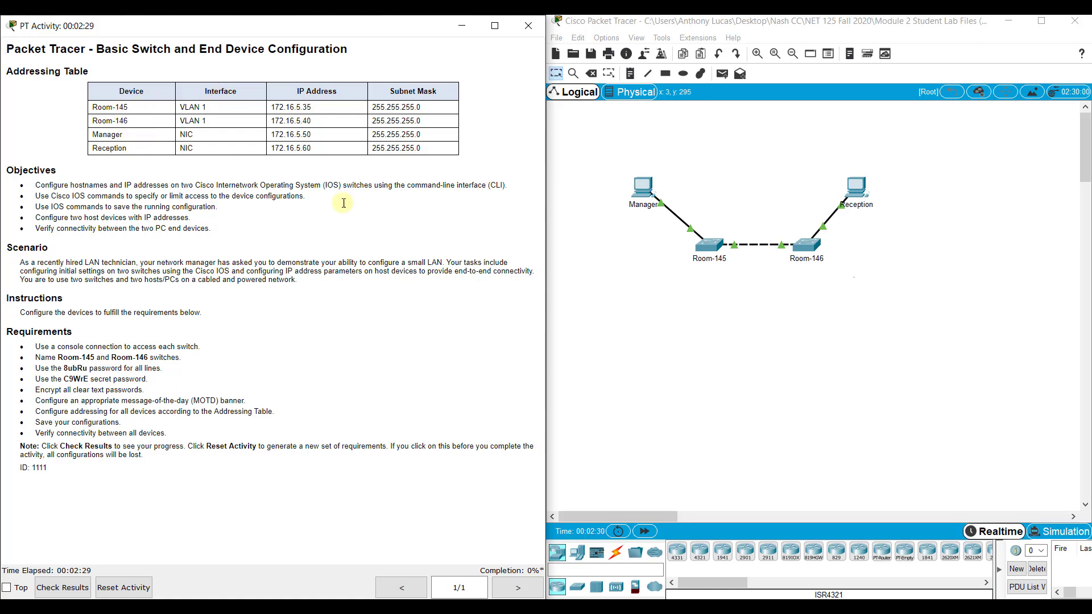
{"action": "left_click", "coordinate": [721, 340]}
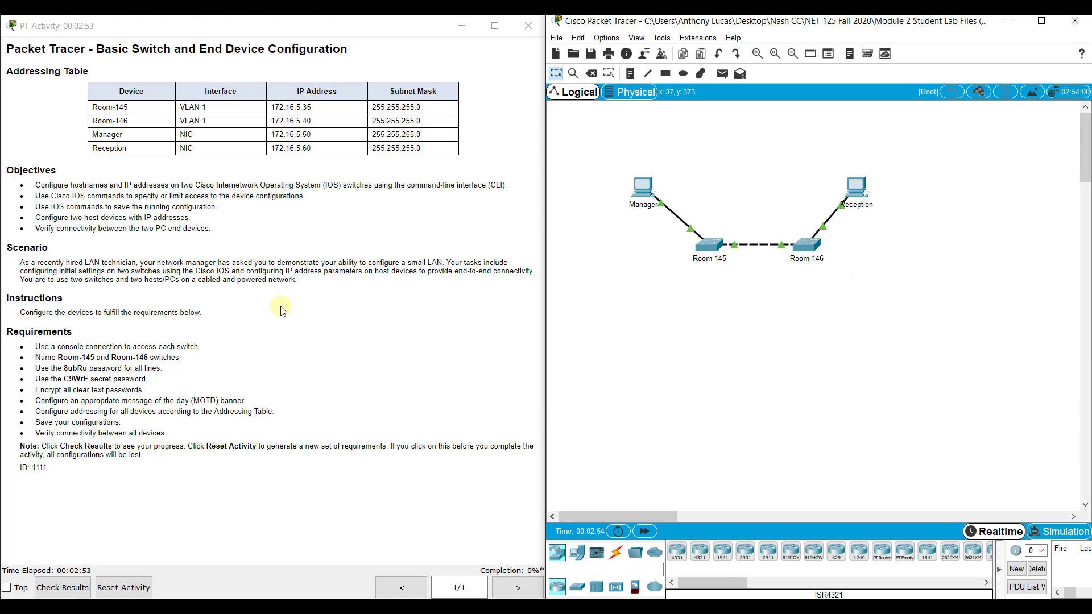
{"action": "left_click", "coordinate": [713, 245]}
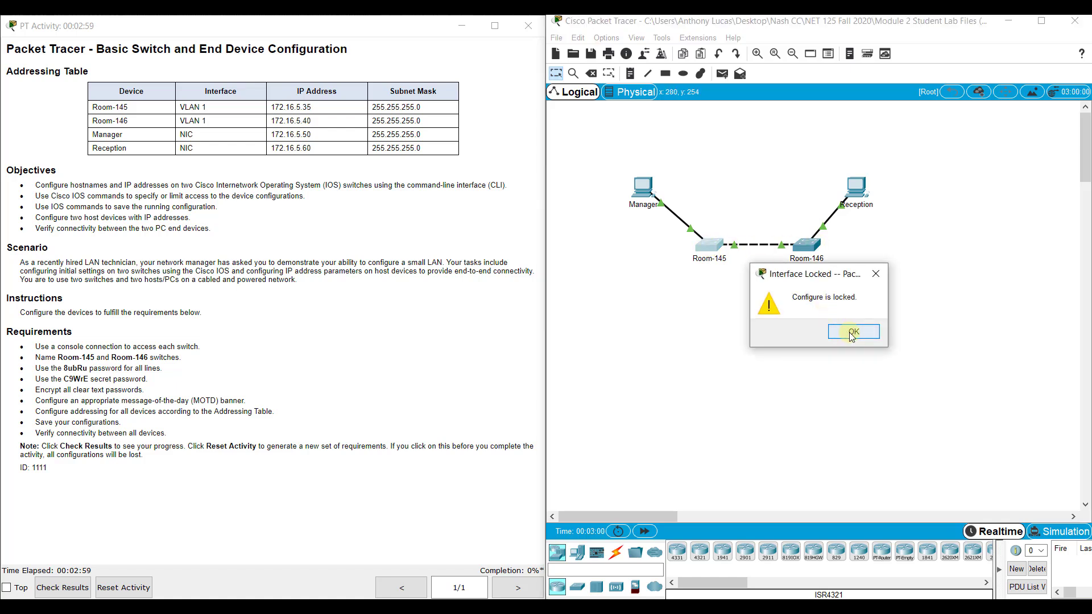
{"action": "left_click", "coordinate": [852, 335]}
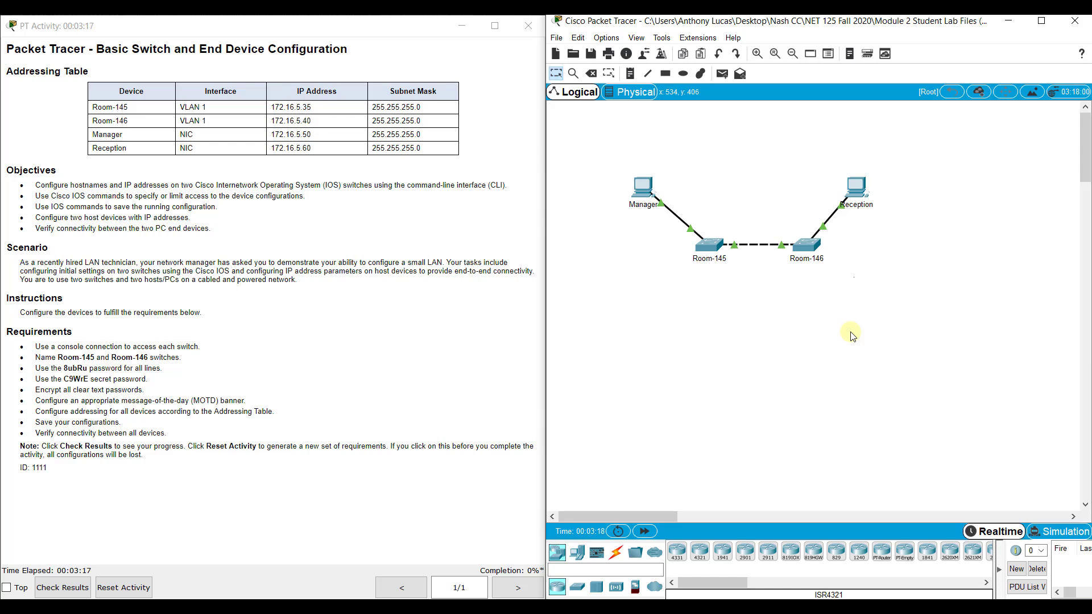
Step: Connect a console cable from Manager's RS 232 port to Room-145's Console port
{"action": "left_click", "coordinate": [616, 555]}
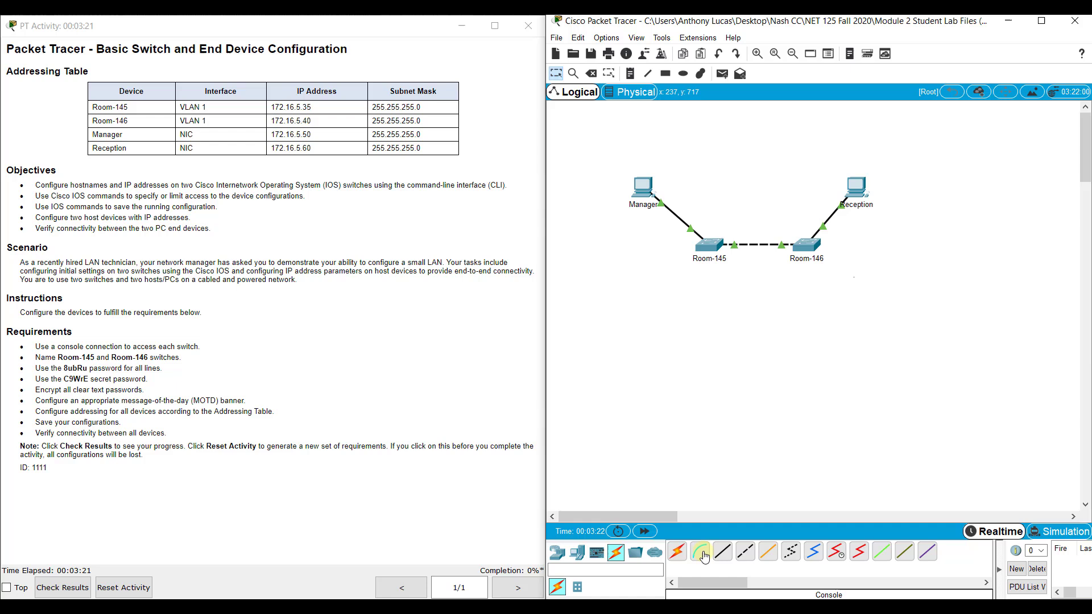
{"action": "left_click", "coordinate": [703, 553]}
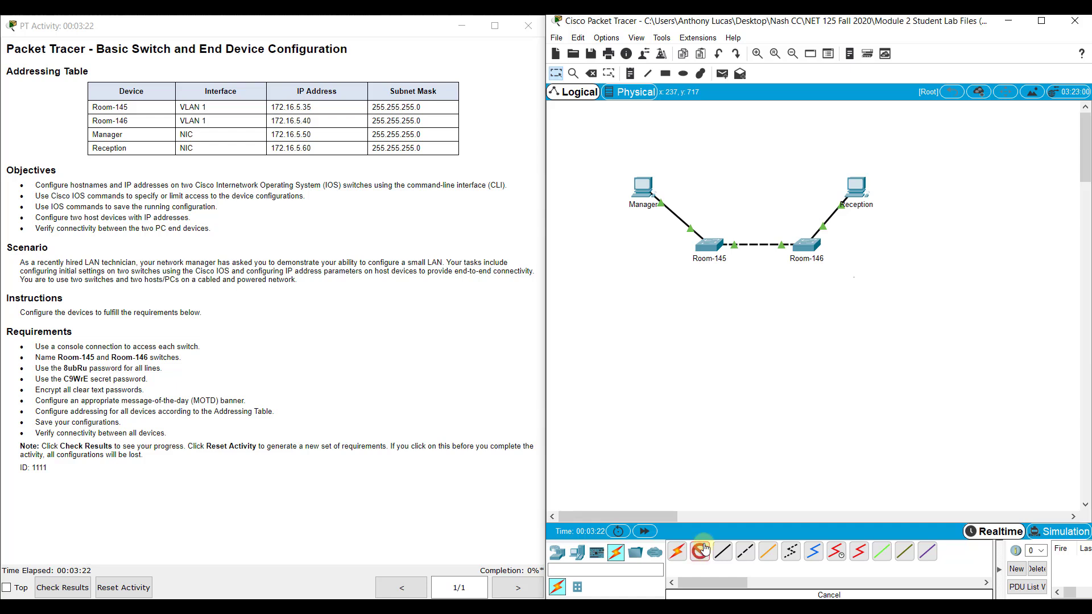
{"action": "left_click", "coordinate": [643, 183]}
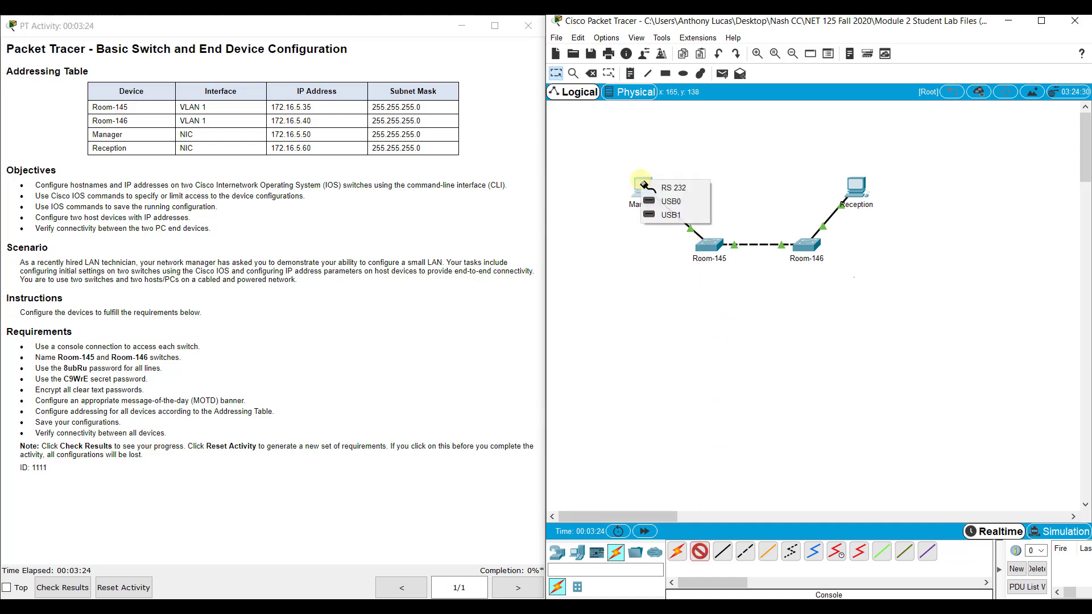
{"action": "left_click", "coordinate": [682, 188]}
{"action": "left_click", "coordinate": [716, 245]}
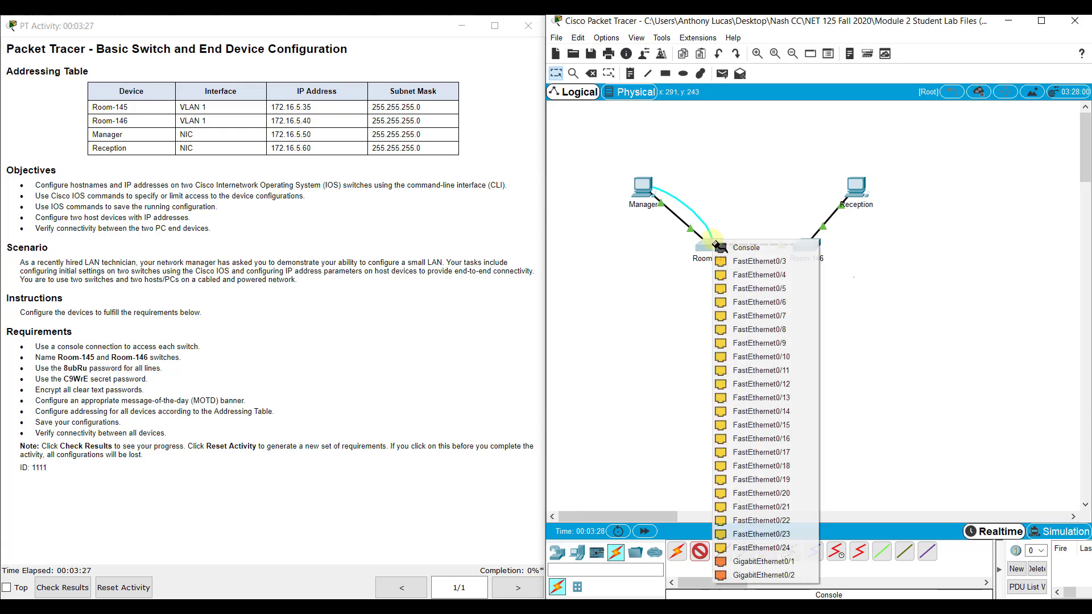
{"action": "left_click", "coordinate": [741, 248]}
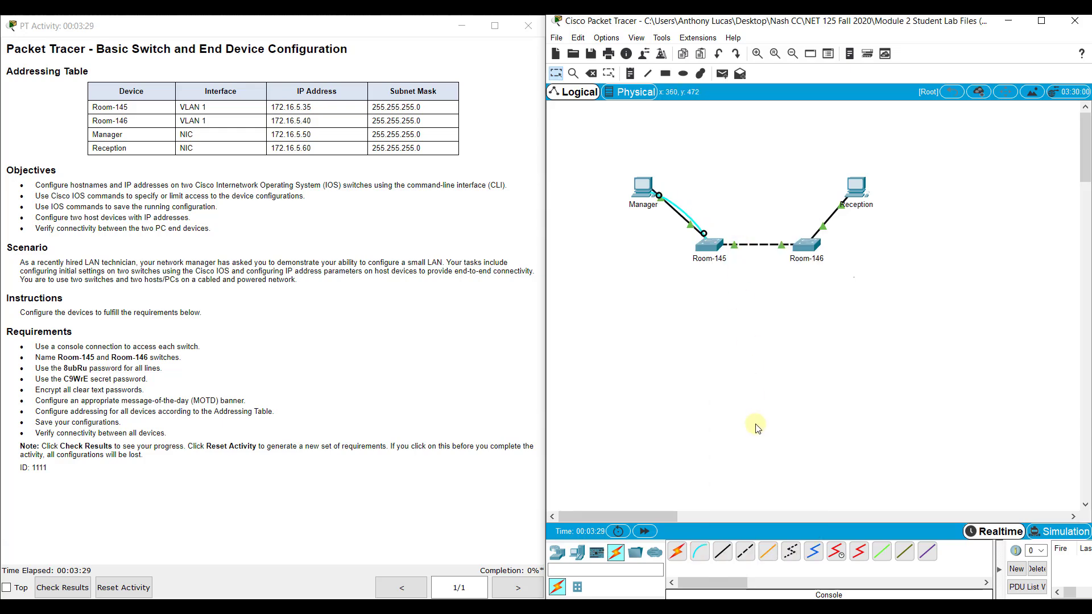
Step: Connect a console cable from Reception's RS 232 port to Room-146's Console port
{"action": "left_click", "coordinate": [700, 551]}
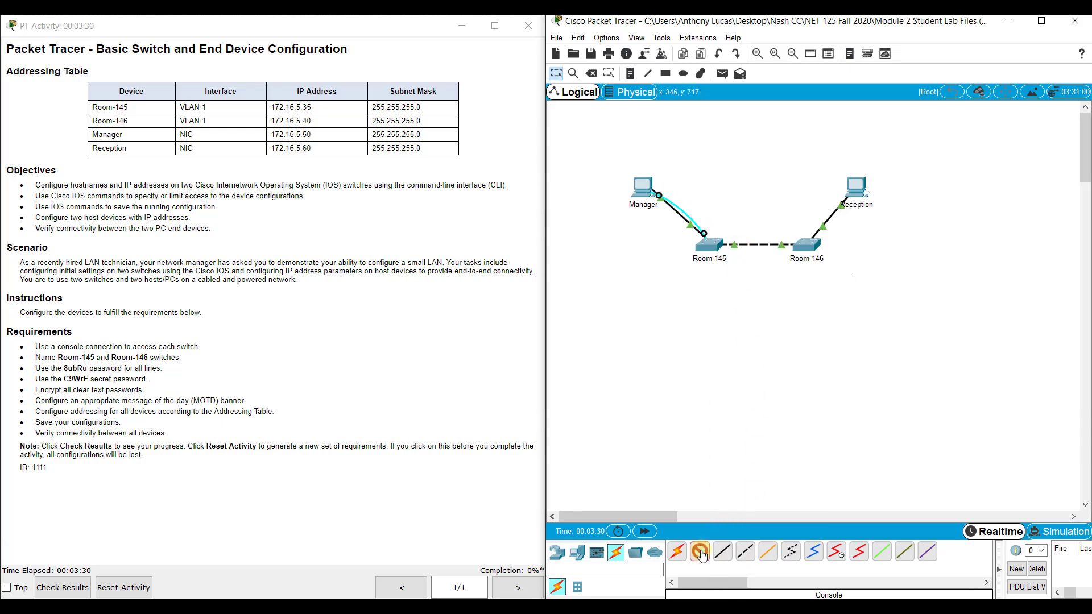
{"action": "left_click", "coordinate": [860, 185]}
{"action": "left_click", "coordinate": [891, 193]}
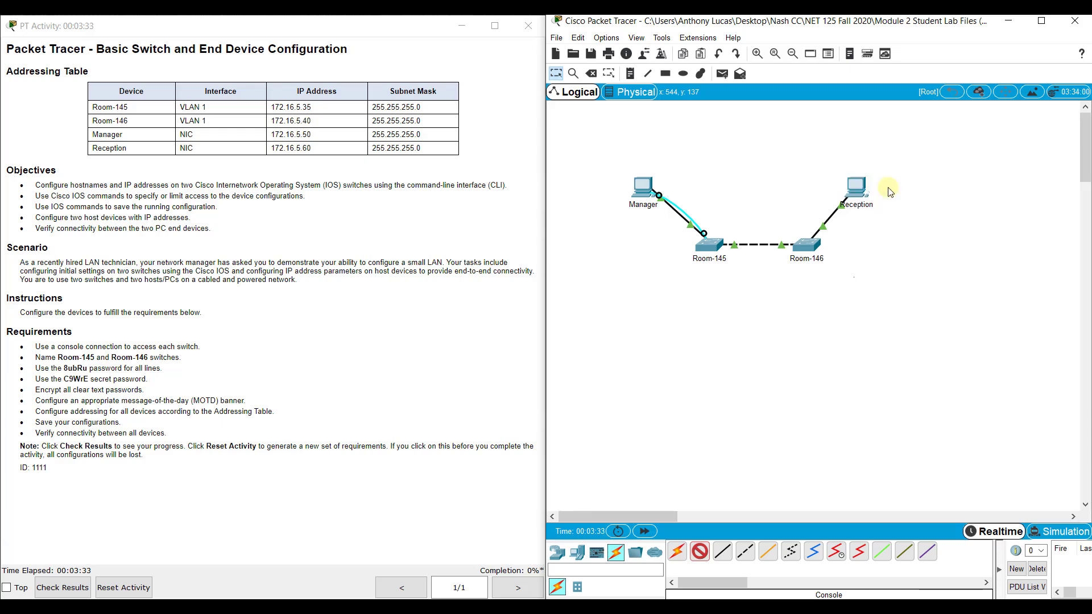
{"action": "left_click", "coordinate": [813, 245]}
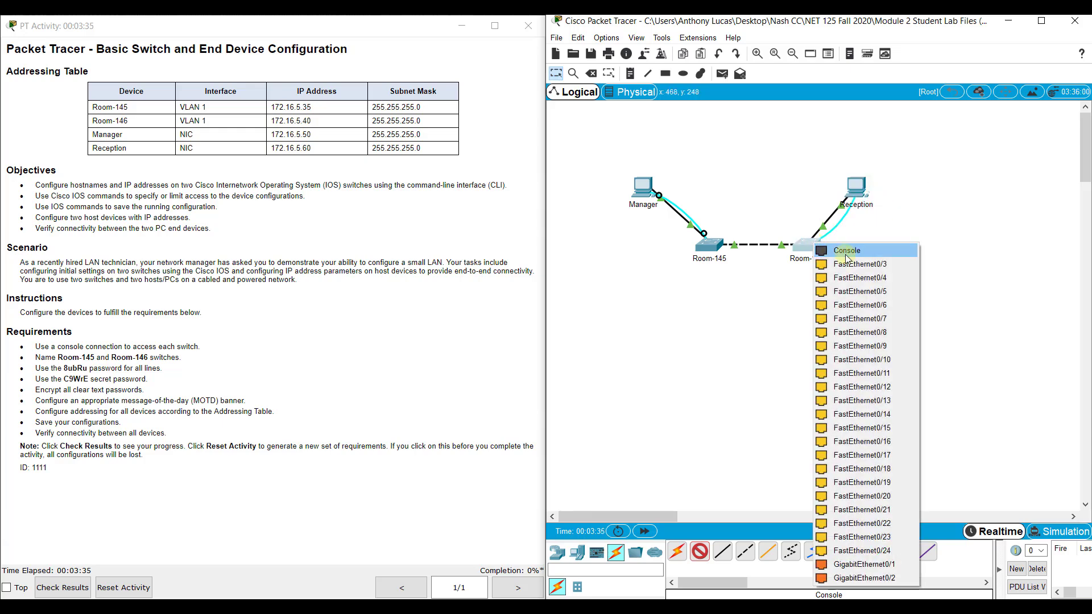
{"action": "left_click", "coordinate": [848, 253]}
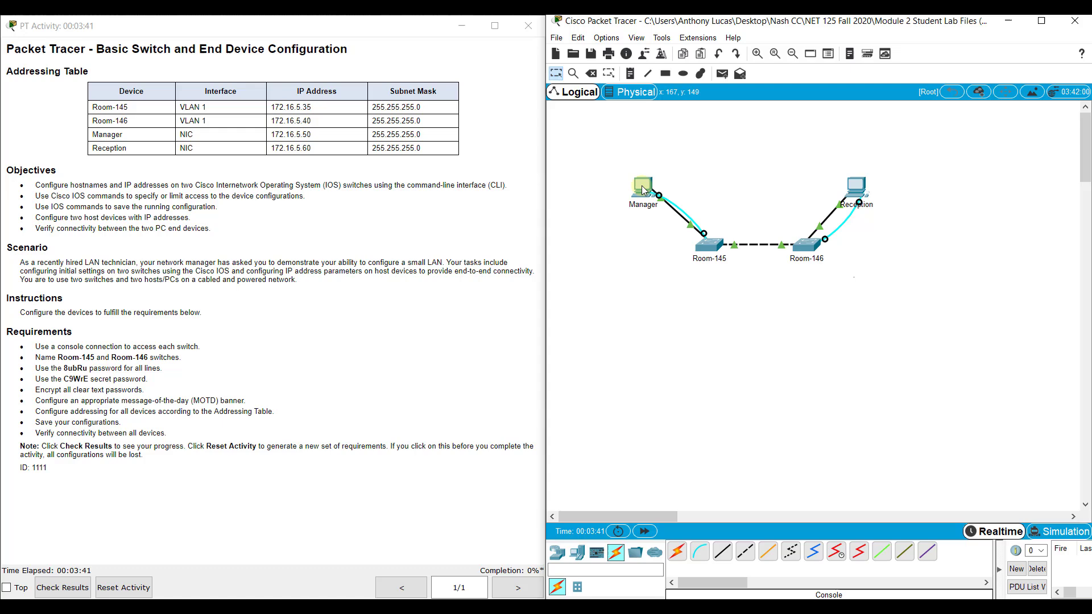
Step: Launch the Manager PC's Terminal with default 9600-baud settings and reach the Switch> prompt
{"action": "left_click", "coordinate": [642, 187]}
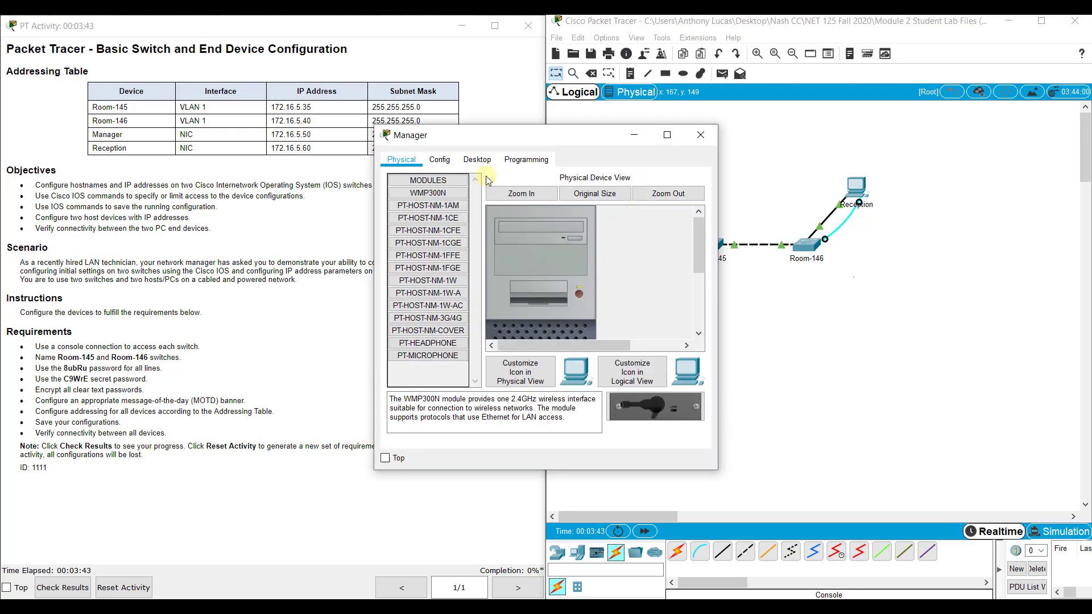
{"action": "left_click_drag", "start_coordinate": [558, 135], "coordinate": [501, 93]}
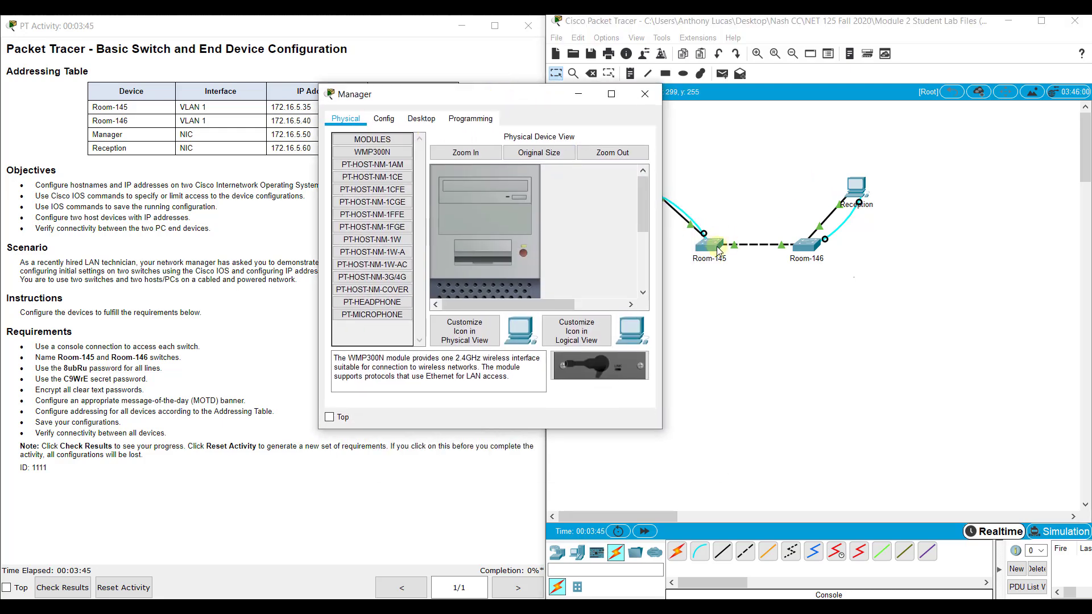
{"action": "left_click", "coordinate": [422, 120]}
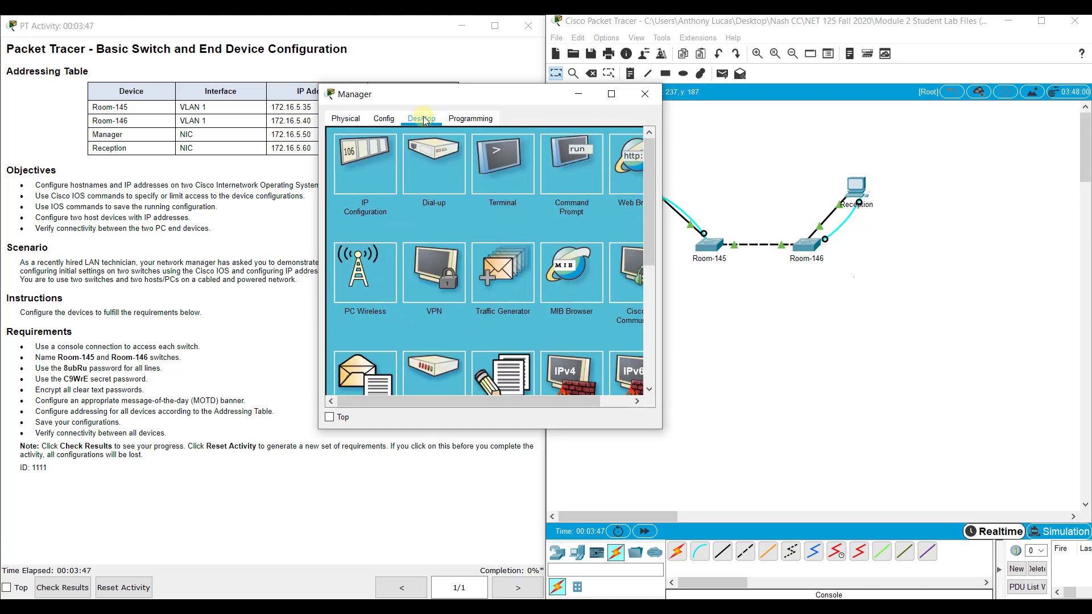
{"action": "left_click", "coordinate": [494, 175]}
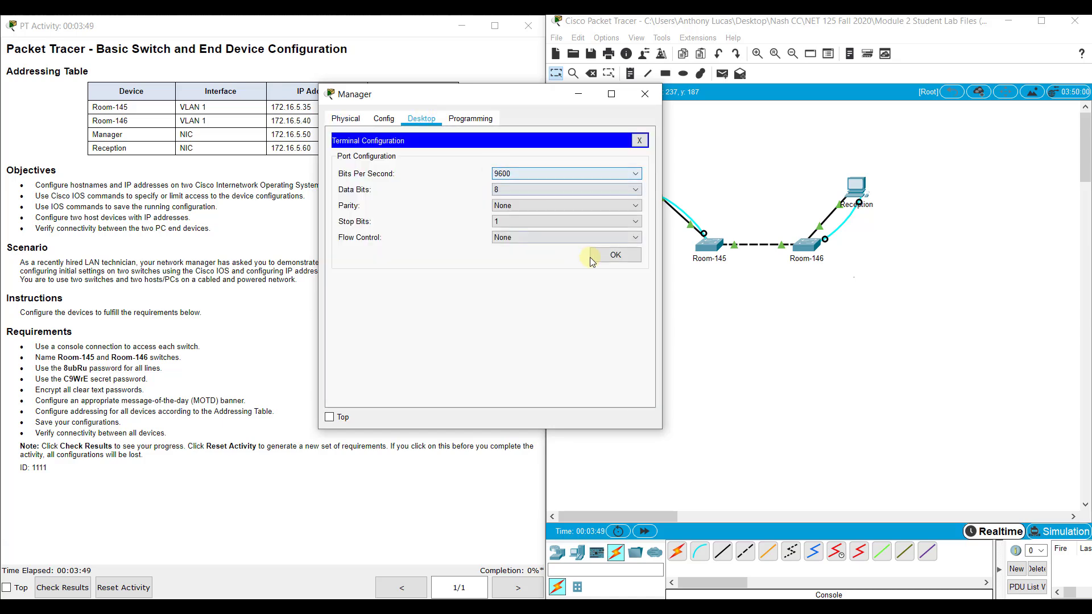
{"action": "left_click", "coordinate": [614, 255]}
{"action": "key", "text": "Return"}
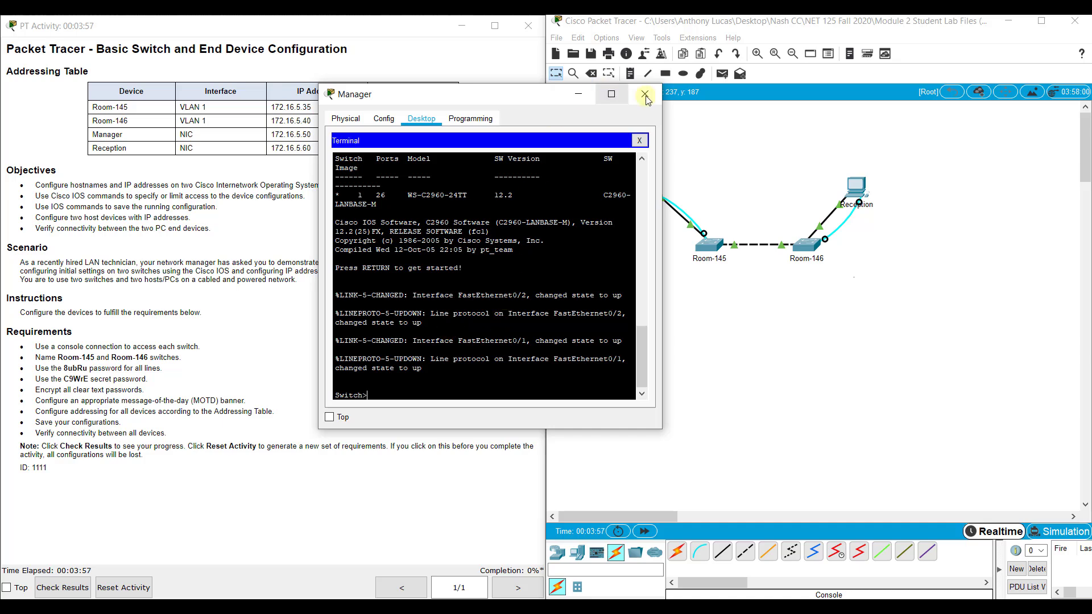
{"action": "left_click_drag", "start_coordinate": [663, 84], "coordinate": [745, 70]}
Step: Launch the screen magnifier from the start menu
{"action": "key", "text": "super"}
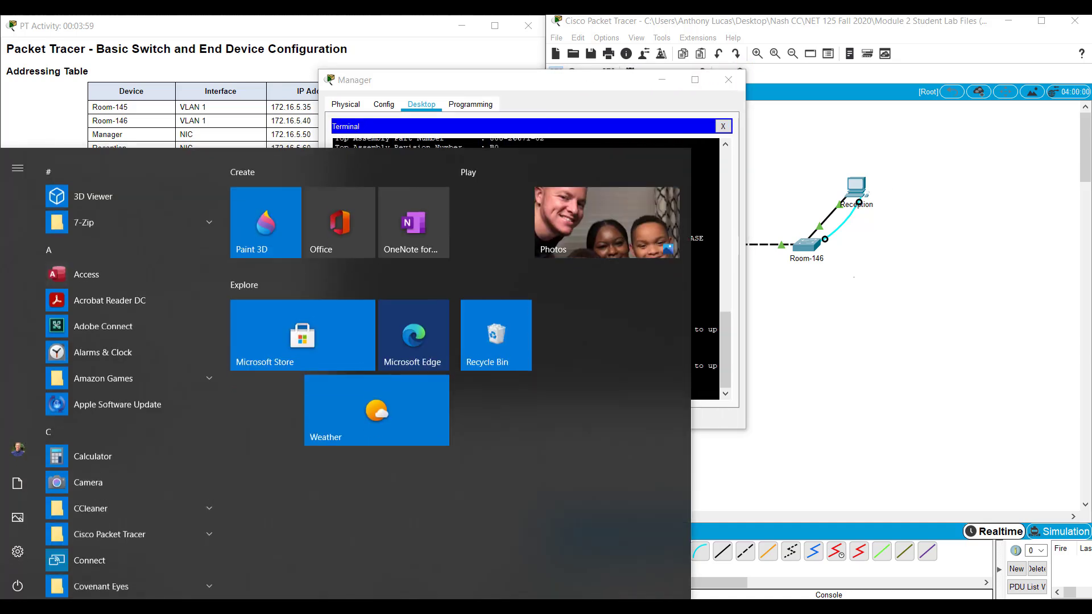
{"action": "key", "text": "super"}
{"action": "key", "text": "super"}
{"action": "type", "text": "magnif"}
{"action": "key", "text": "Return"}
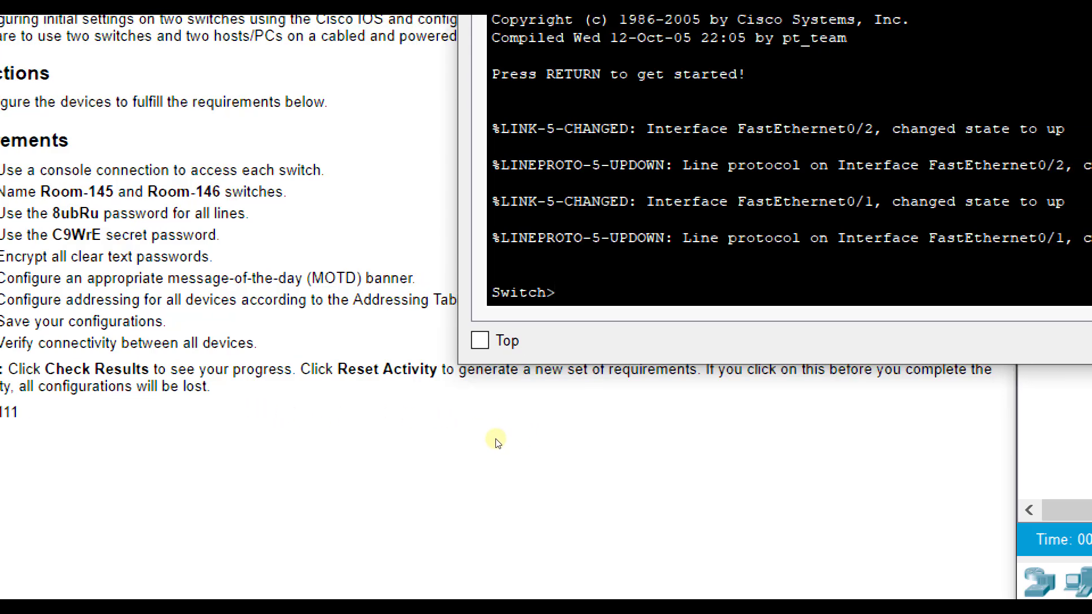
Step: Enter enable and config t, then set the switch hostname to Room-145
{"action": "type", "text": "en"}
{"action": "key", "text": "Return"}
{"action": "type", "text": "config t"}
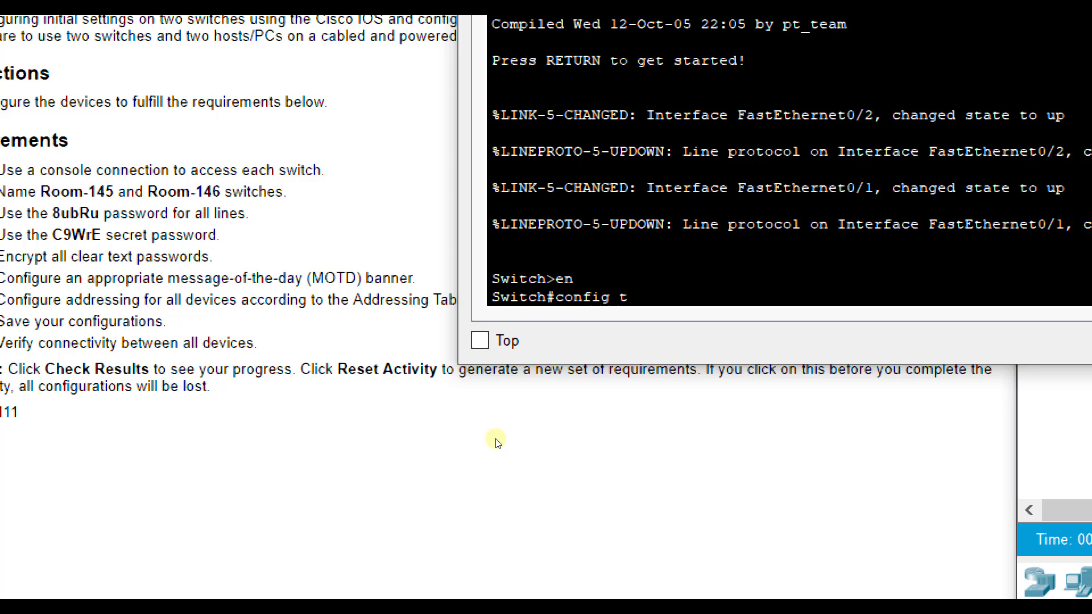
{"action": "key", "text": "Return"}
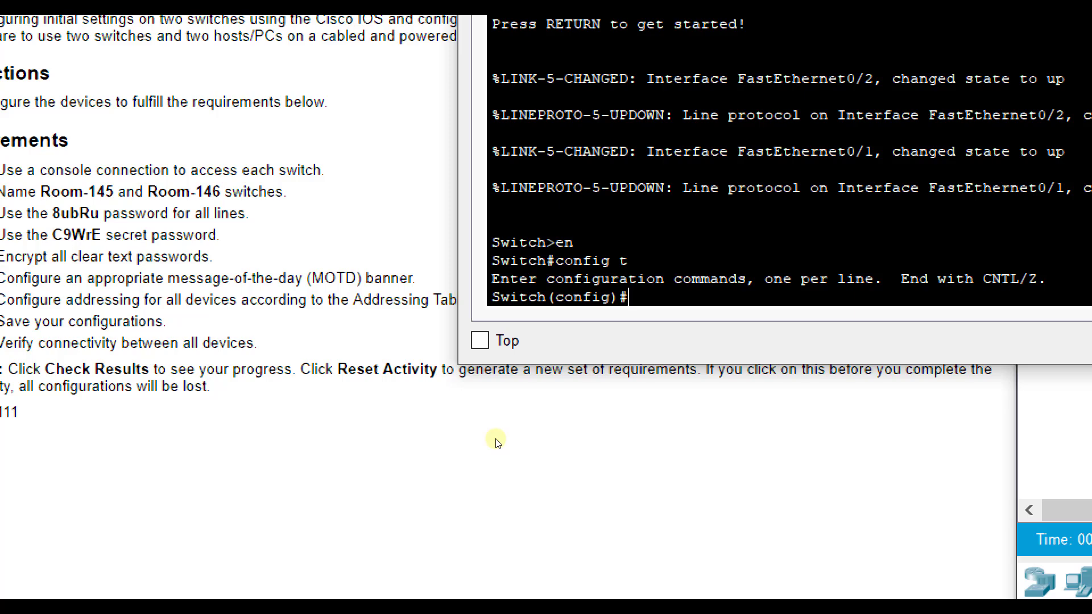
{"action": "type", "text": "hostname Room-145"}
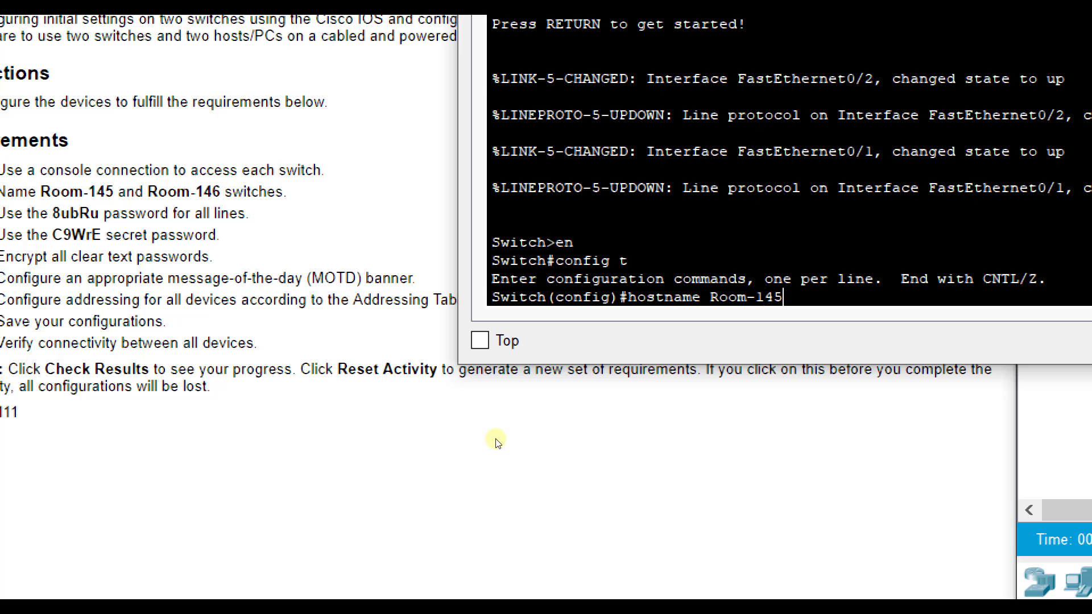
{"action": "key", "text": "Return"}
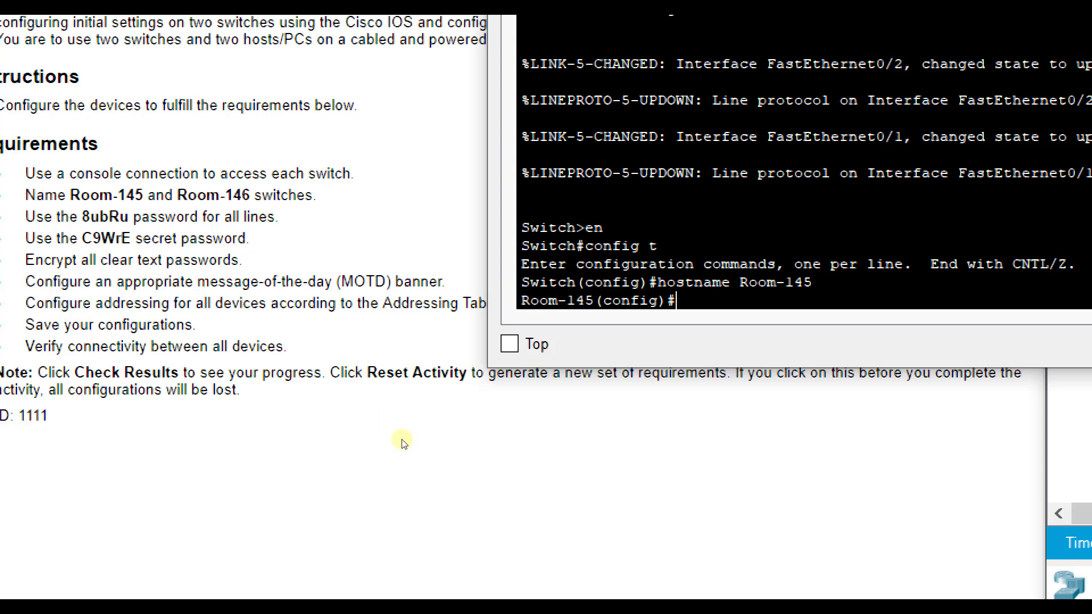
Step: Give console line 0 the lab's line password, require login, and exit to global config
{"action": "key", "text": "Return"}
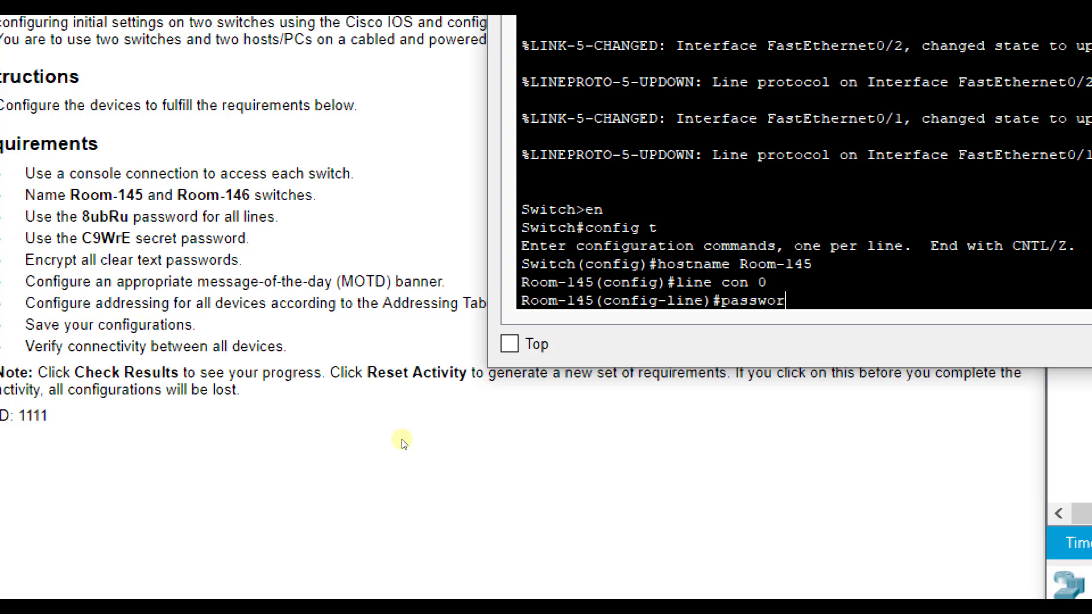
{"action": "key", "text": "Return"}
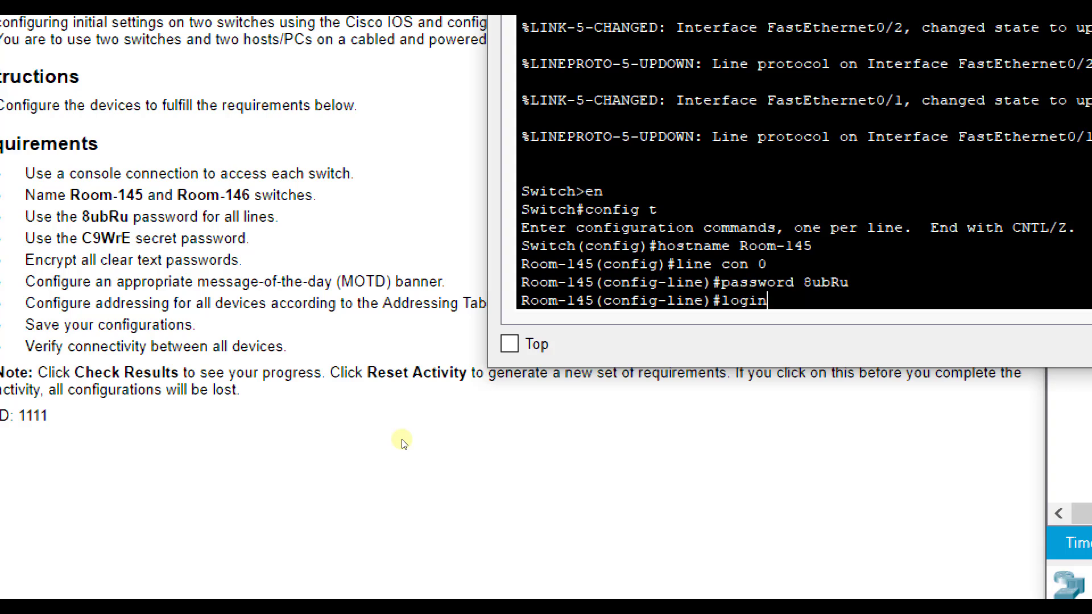
{"action": "key", "text": "Return"}
{"action": "key", "text": "Return"}
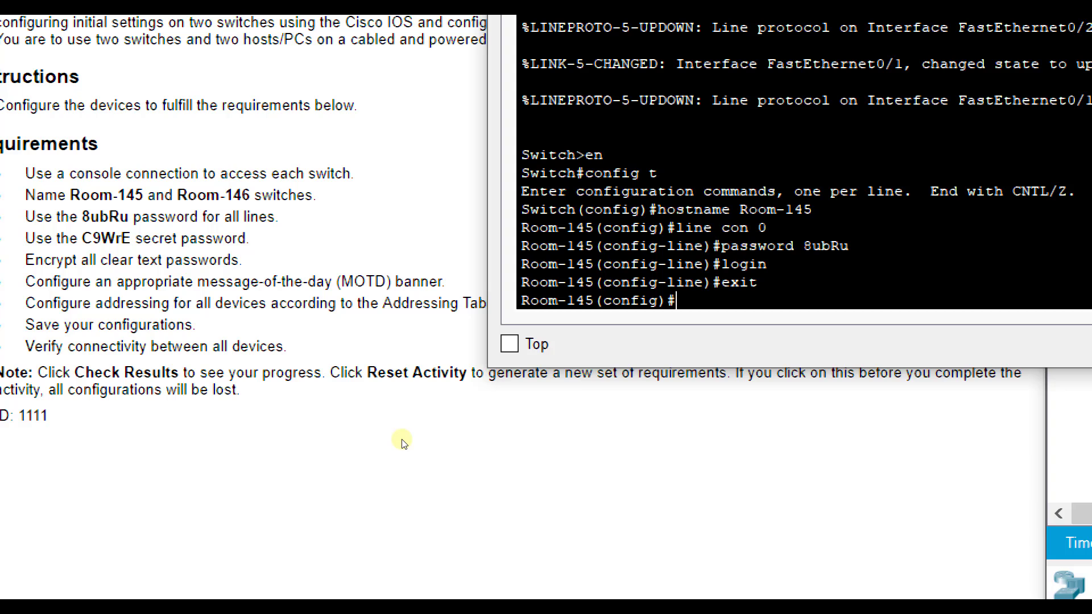
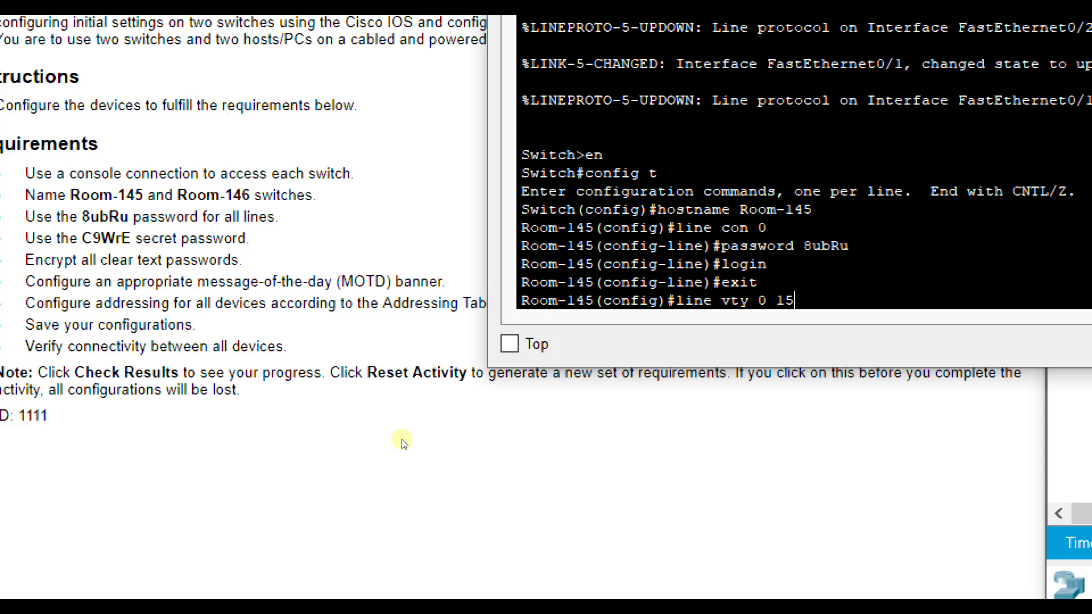
Step: Protect vty lines 0 15 with the lab's line password and require login
{"action": "key", "text": "Return"}
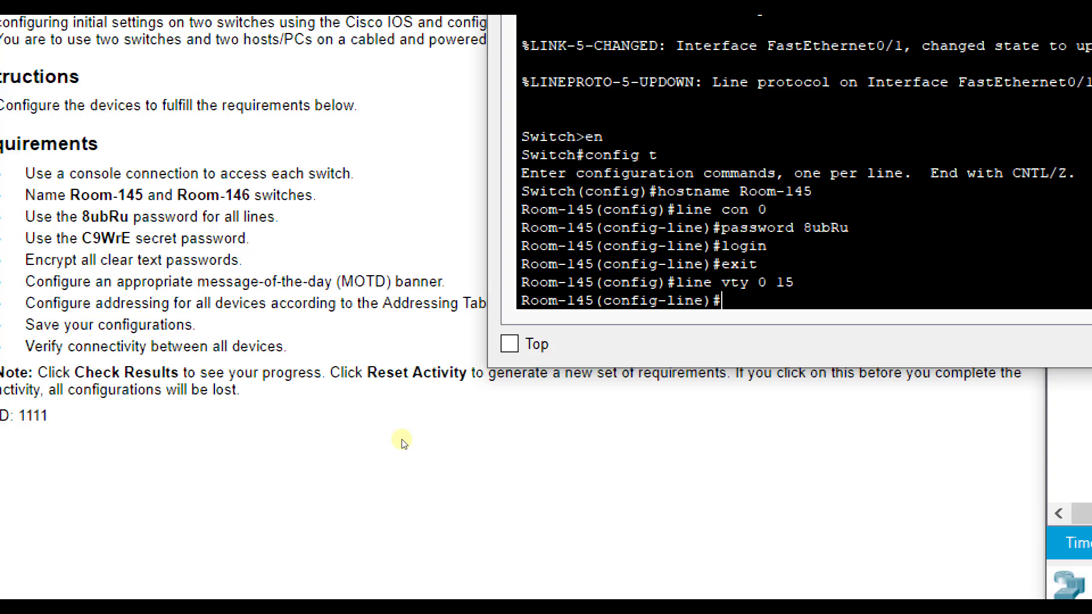
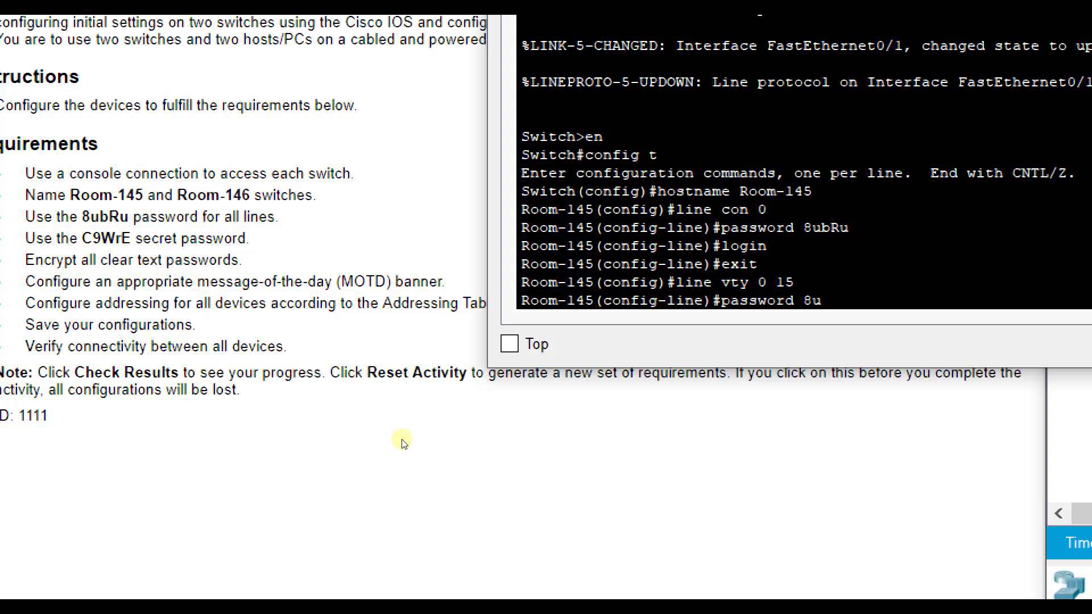
{"action": "key", "text": "Return"}
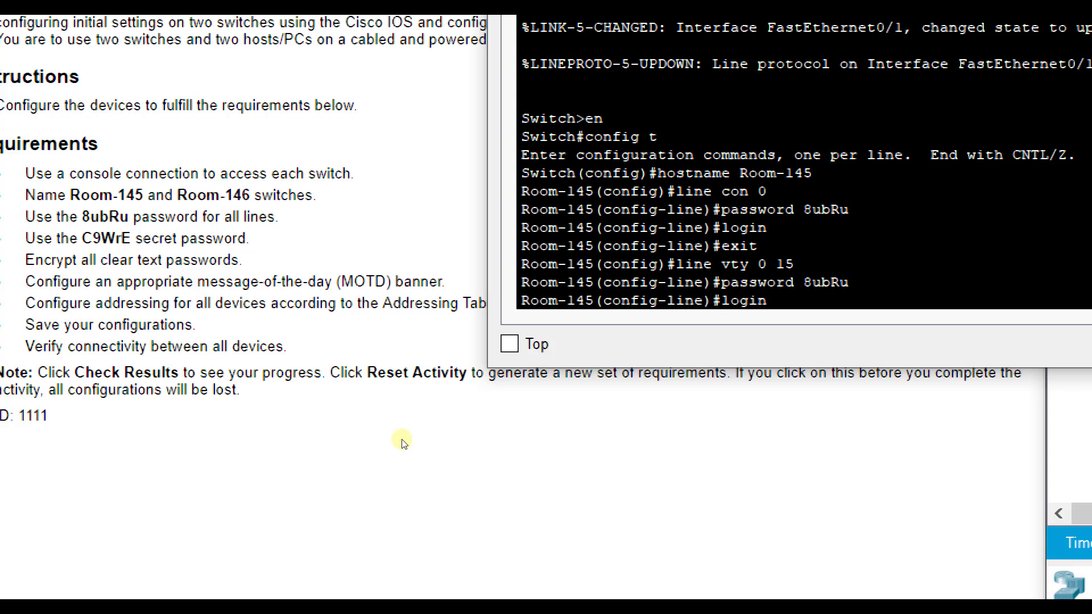
{"action": "key", "text": "Return"}
{"action": "key", "text": "Return"}
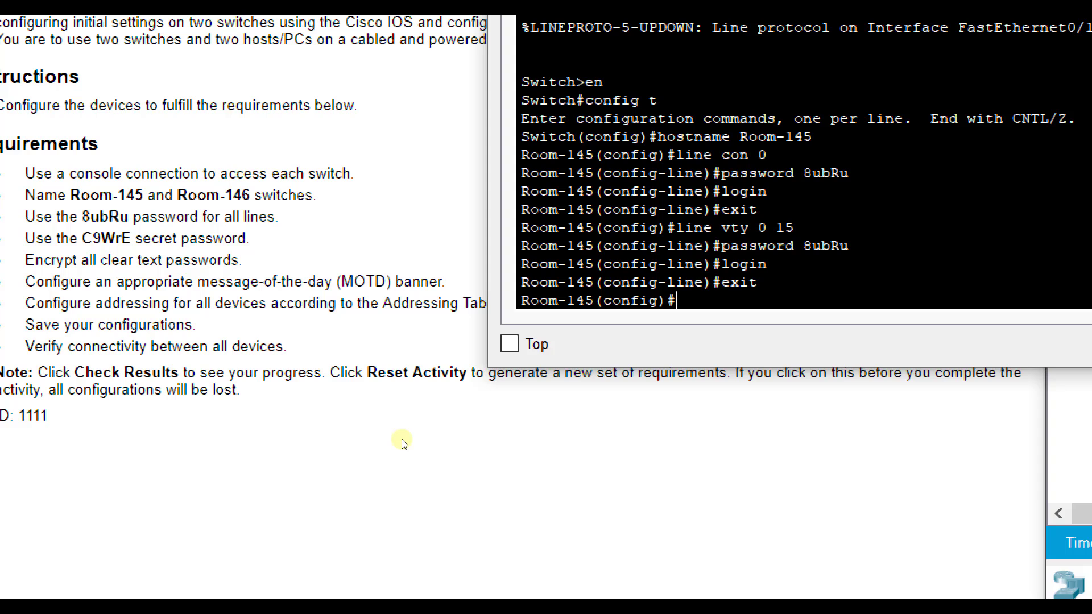
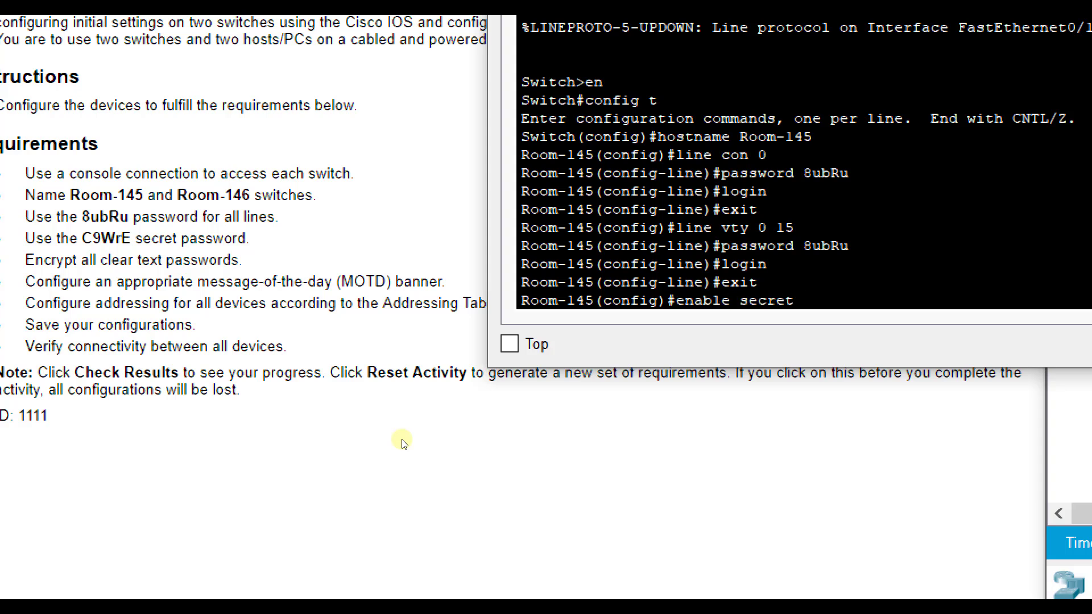
Step: Set the required enable secret password and enter the service password-encryption command
{"action": "key", "text": "Return"}
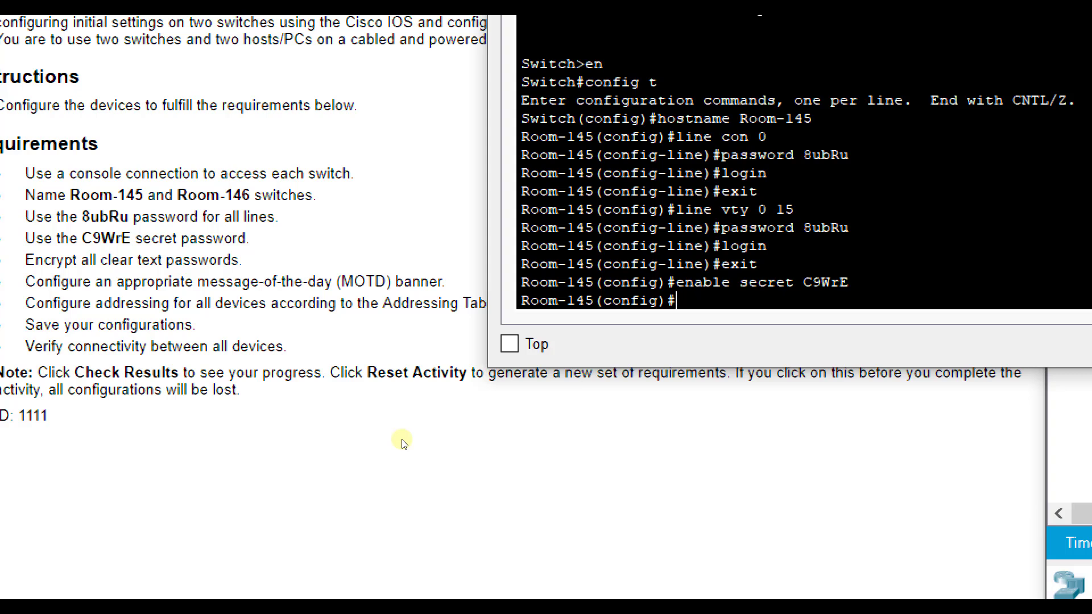
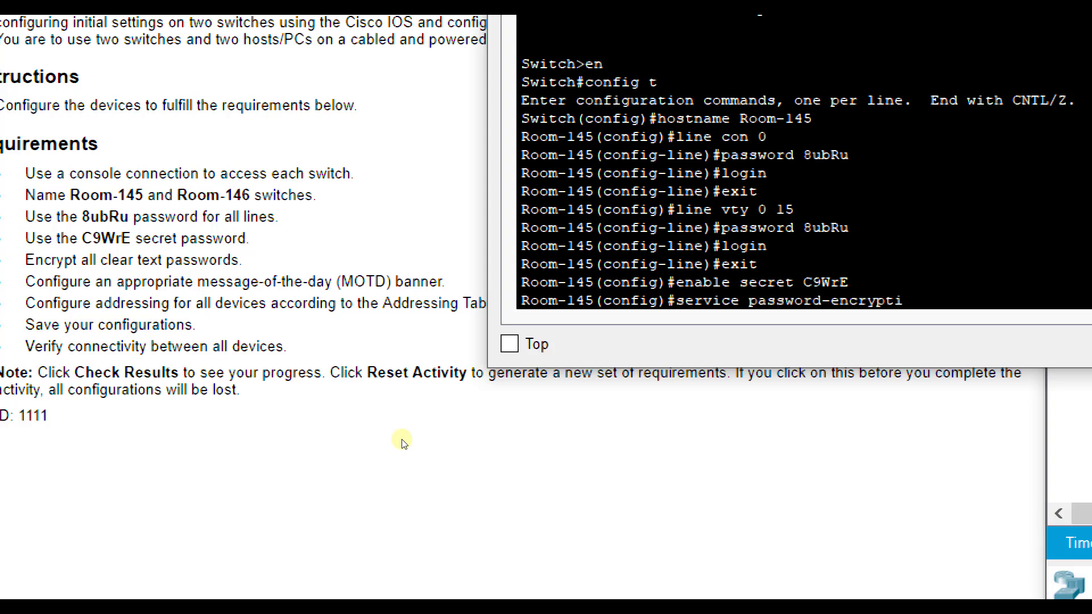
Step: Turn on password encryption and set the MOTD banner "This switch belongs in Room 145."
{"action": "key", "text": "Return"}
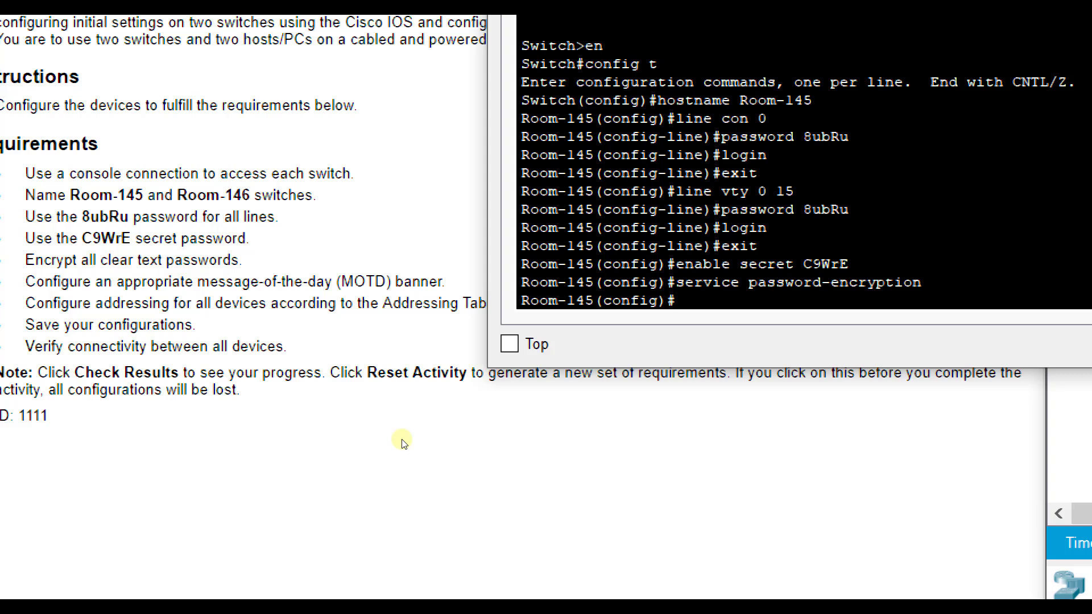
{"action": "type", "text": "banner motd \""}
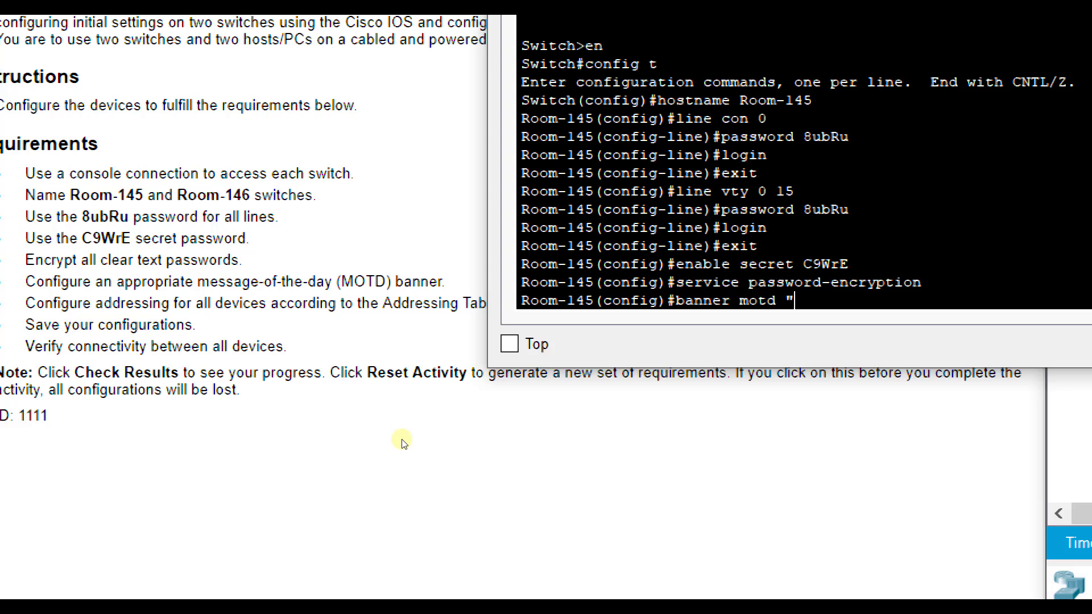
{"action": "type", "text": "This switch eb"}
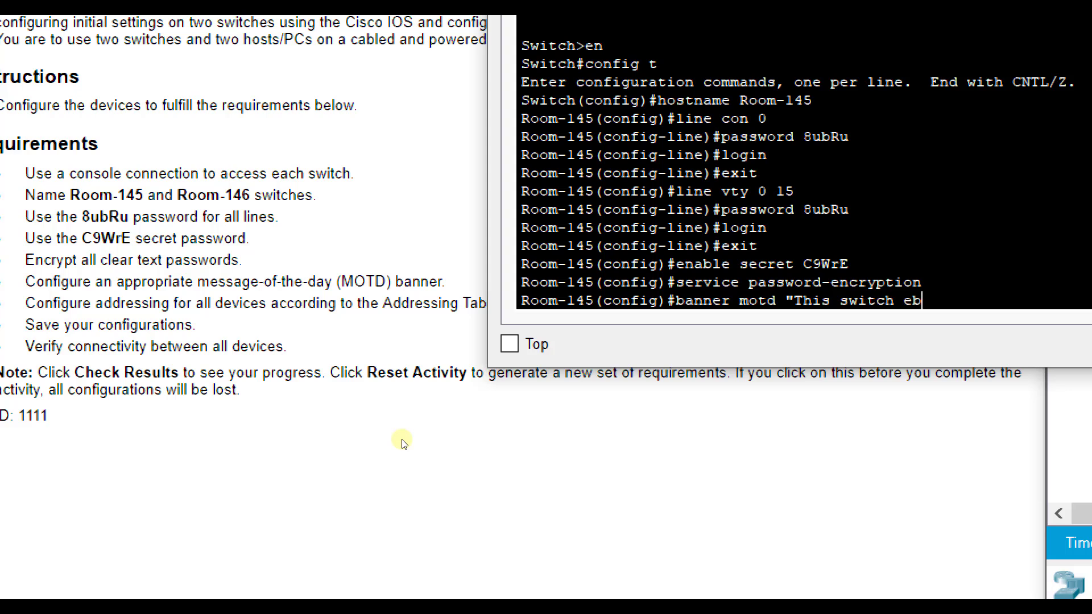
{"action": "type", "text": "l"}
{"action": "key", "text": "BackSpace"}
{"action": "key", "text": "BackSpace"}
{"action": "key", "text": "BackSpace"}
{"action": "type", "text": "ne"}
{"action": "key", "text": "BackSpace"}
{"action": "key", "text": "BackSpace"}
{"action": "type", "text": "belond"}
{"action": "key", "text": "BackSpace"}
{"action": "type", "text": "gs in ro"}
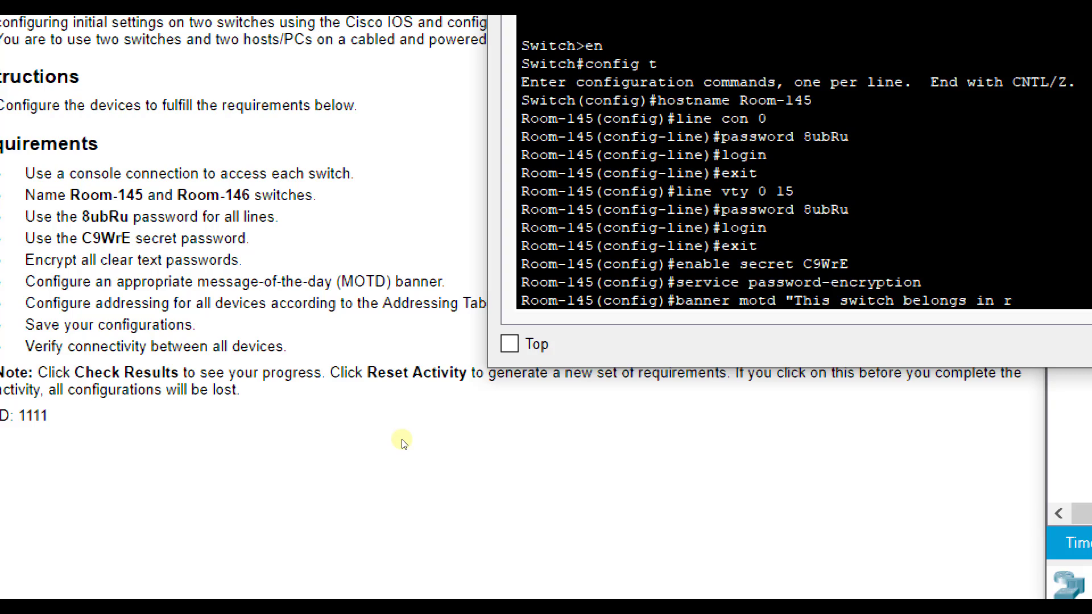
{"action": "key", "text": "BackSpace"}
{"action": "key", "text": "BackSpace"}
{"action": "type", "text": "Room 145.\""}
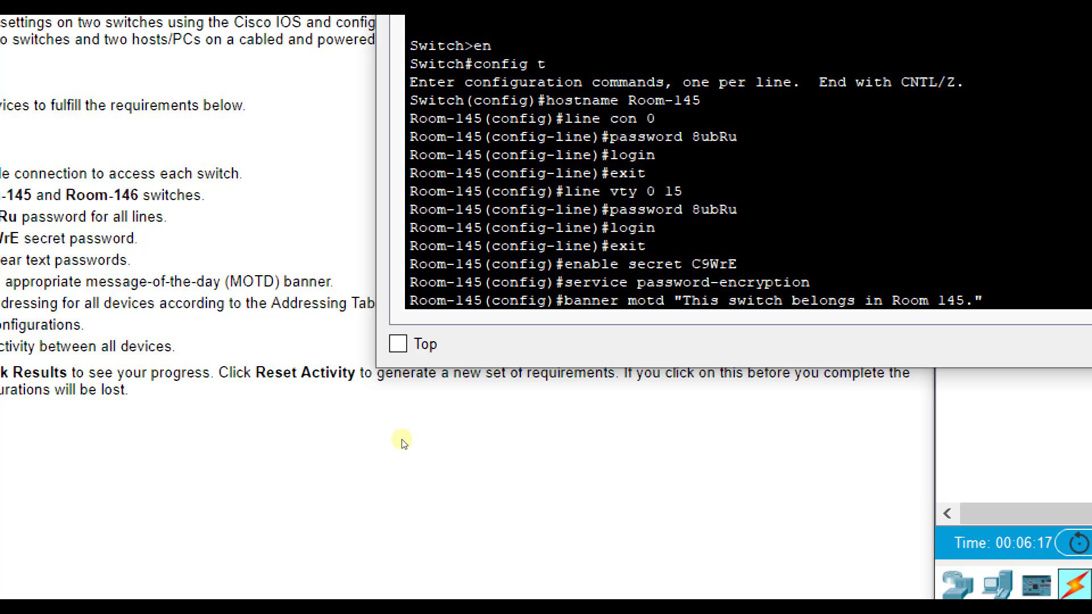
{"action": "key", "text": "Return"}
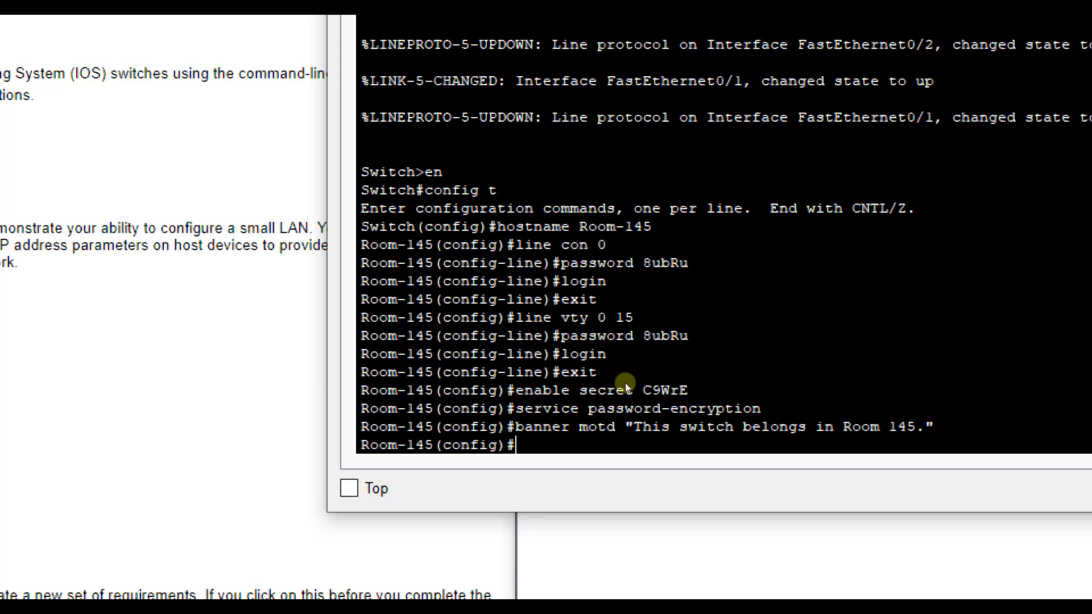
Step: Give interface VLAN 1 address 172.16.5.35 255.255.255.0, enable it with no shutdown, then exit
{"action": "type", "text": "int vlan 1"}
{"action": "key", "text": "Return"}
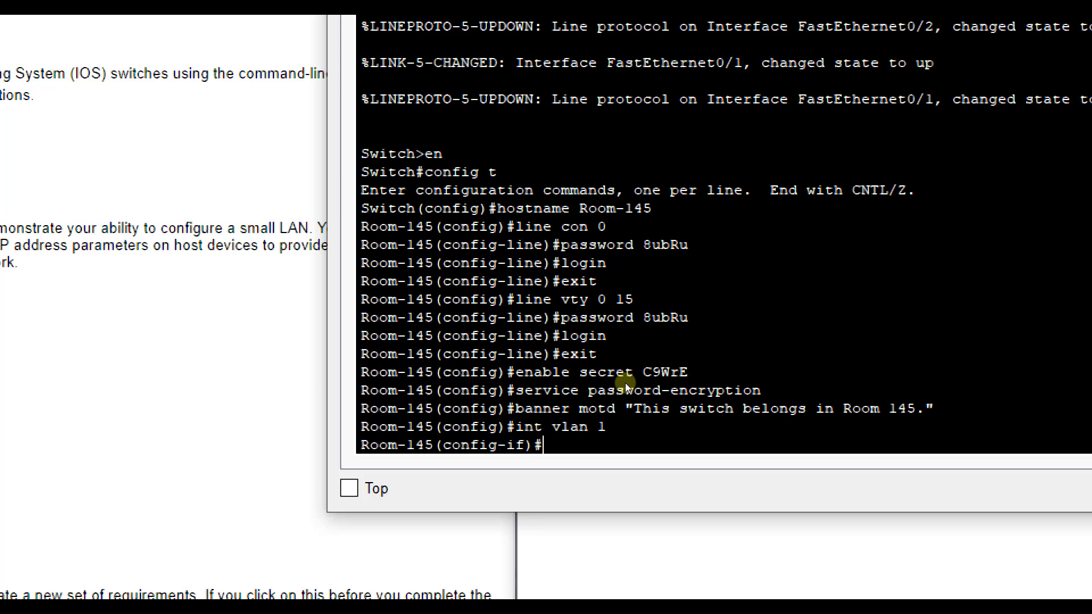
{"action": "type", "text": "ip add"}
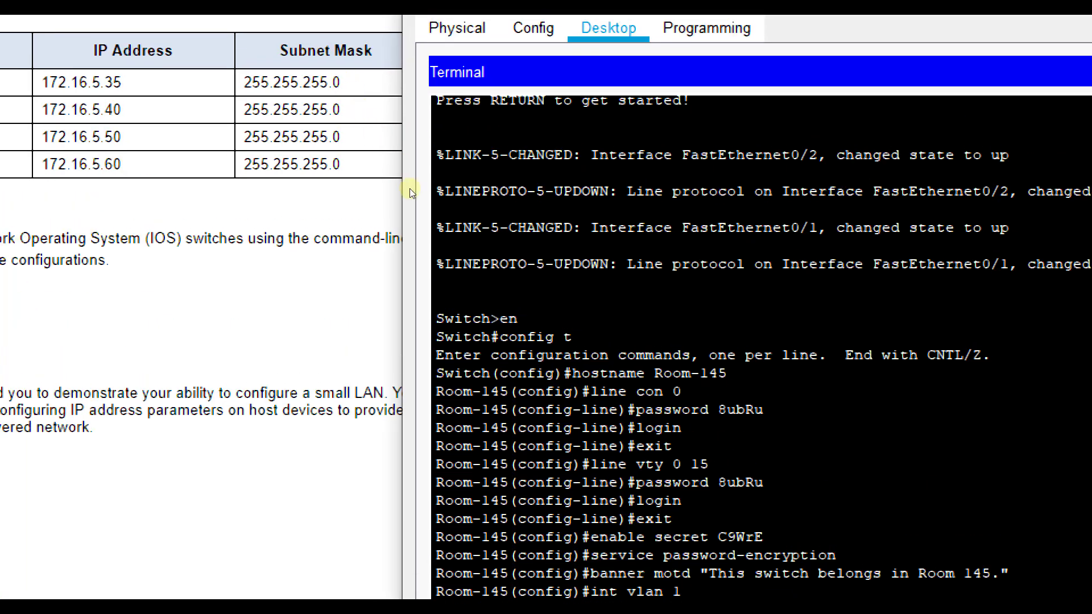
{"action": "type", "text": "172.16.5"}
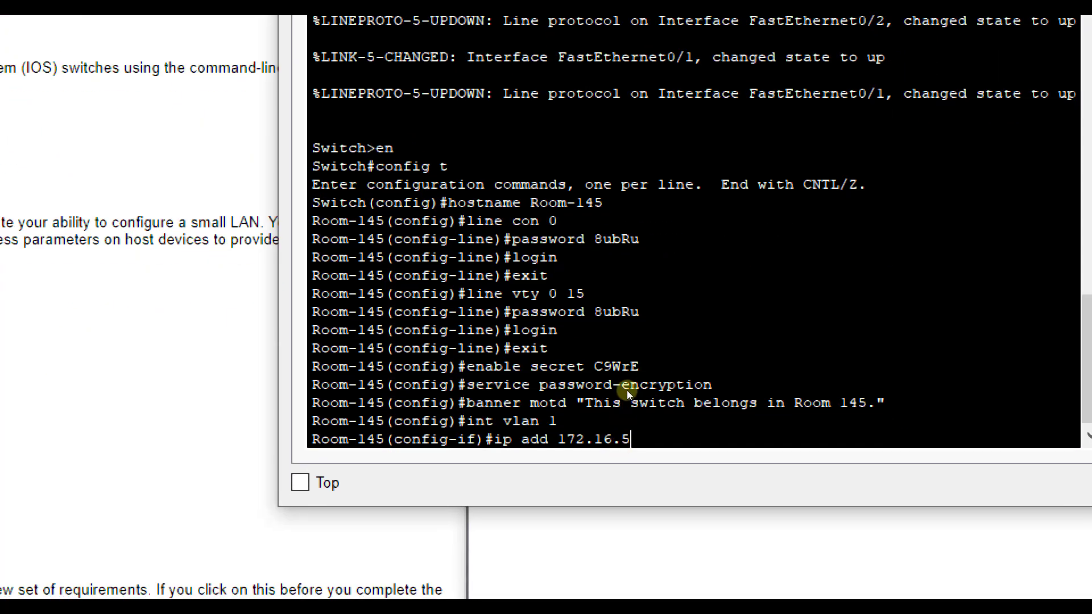
{"action": "type", "text": ".35 255.255.255.0"}
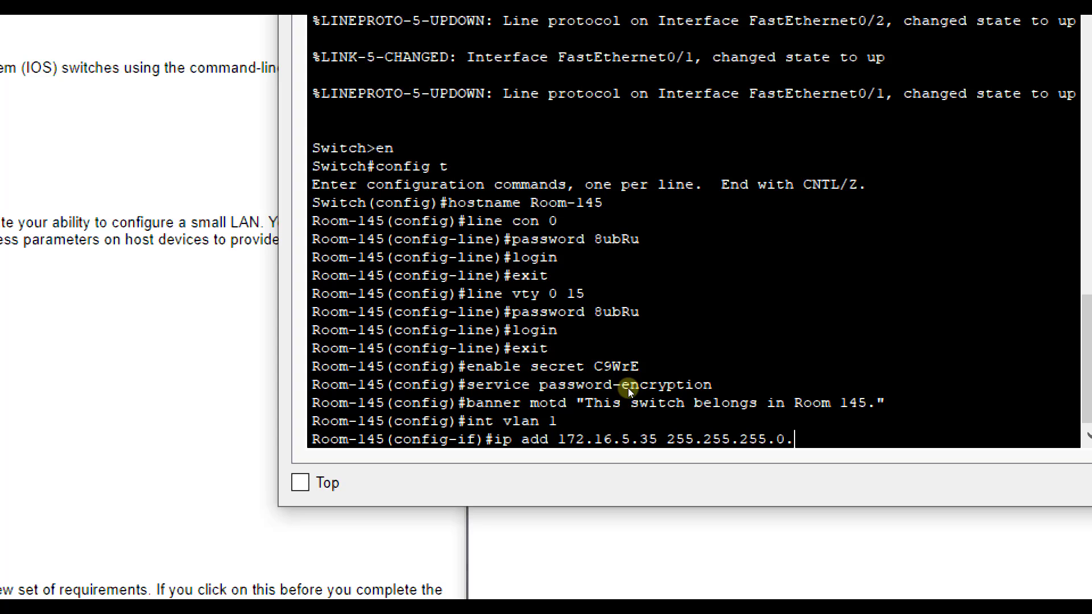
{"action": "key", "text": "Return"}
{"action": "type", "text": "n"}
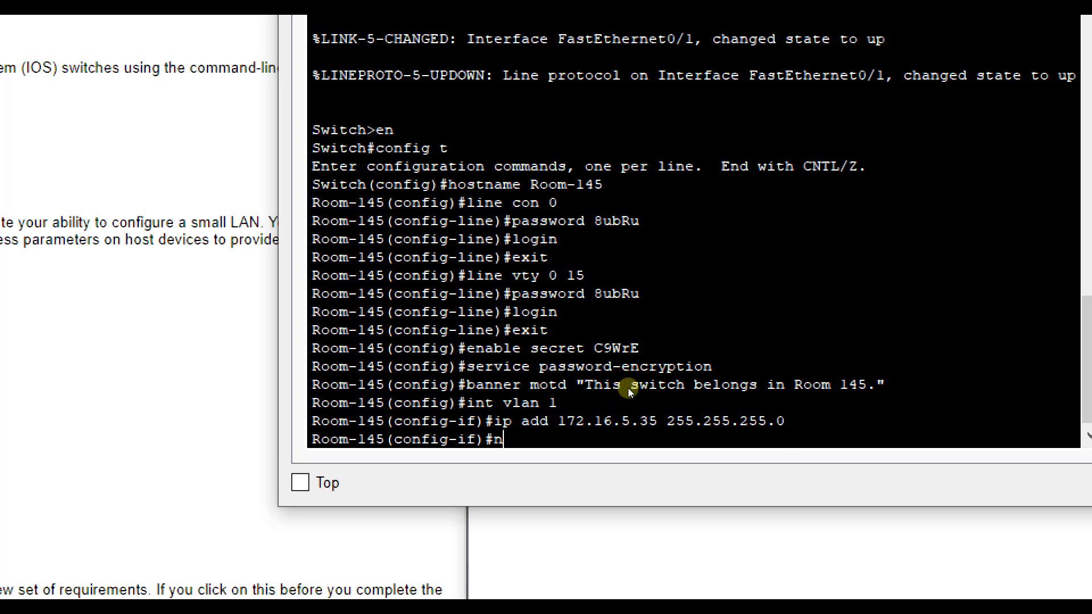
{"action": "type", "text": "o shutdown"}
{"action": "key", "text": "Return"}
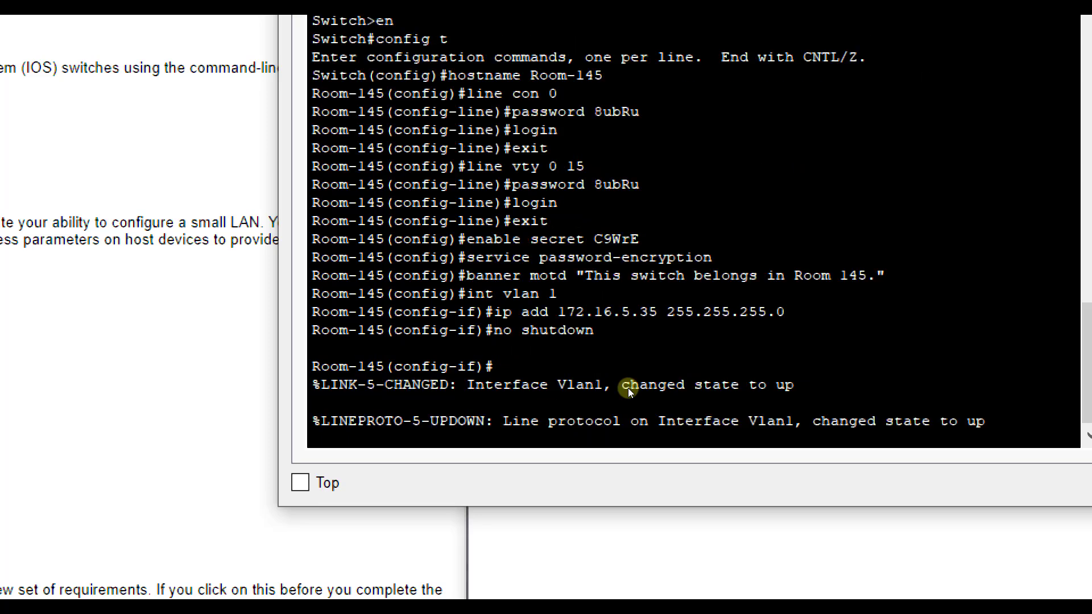
{"action": "key", "text": "Return"}
{"action": "type", "text": "exit"}
{"action": "key", "text": "Return"}
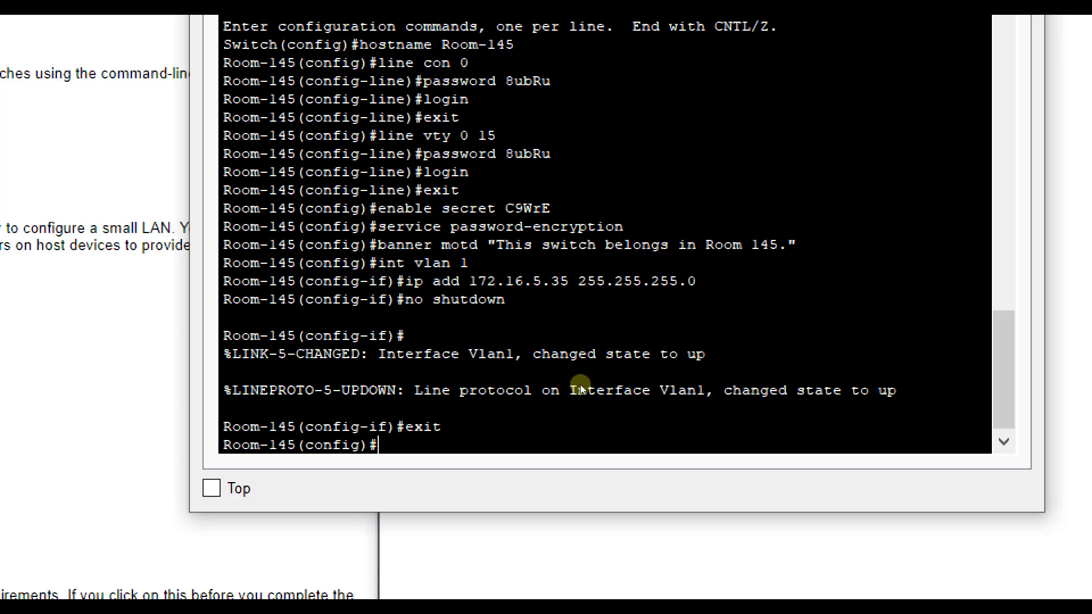
Step: Save Room-145's running config to startup-config with copy run start, then return to the topology
{"action": "type", "text": "exit"}
{"action": "key", "text": "Return"}
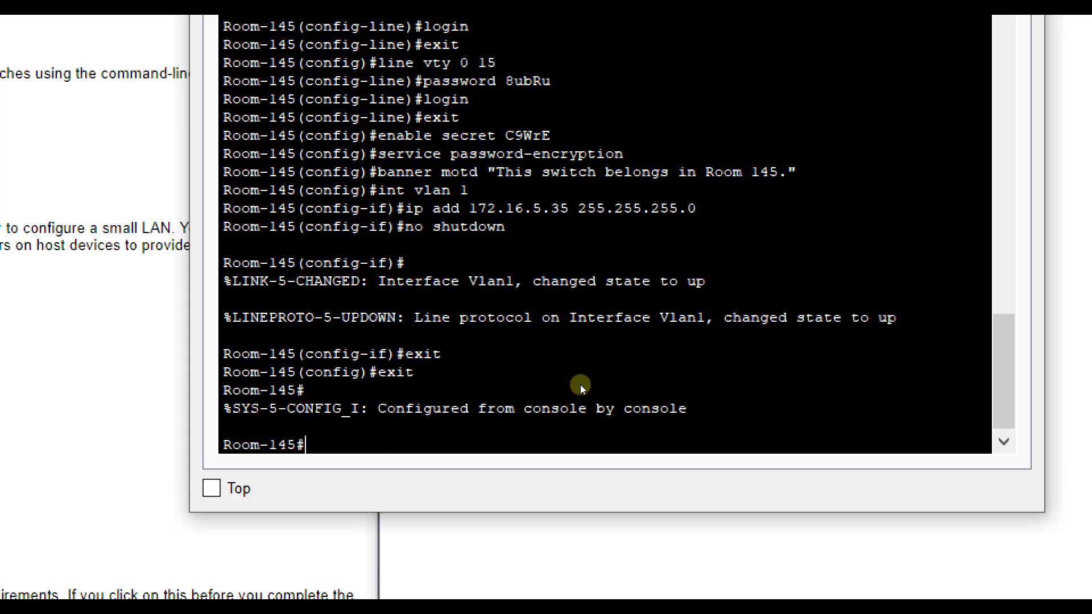
{"action": "type", "text": "copy run start"}
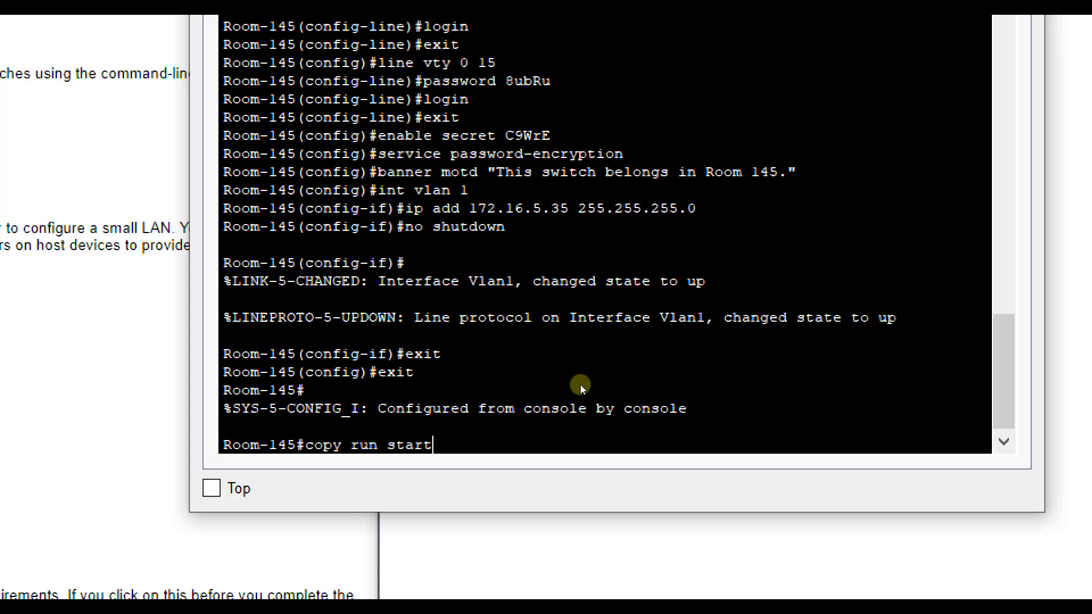
{"action": "key", "text": "Return"}
{"action": "key", "text": "Return"}
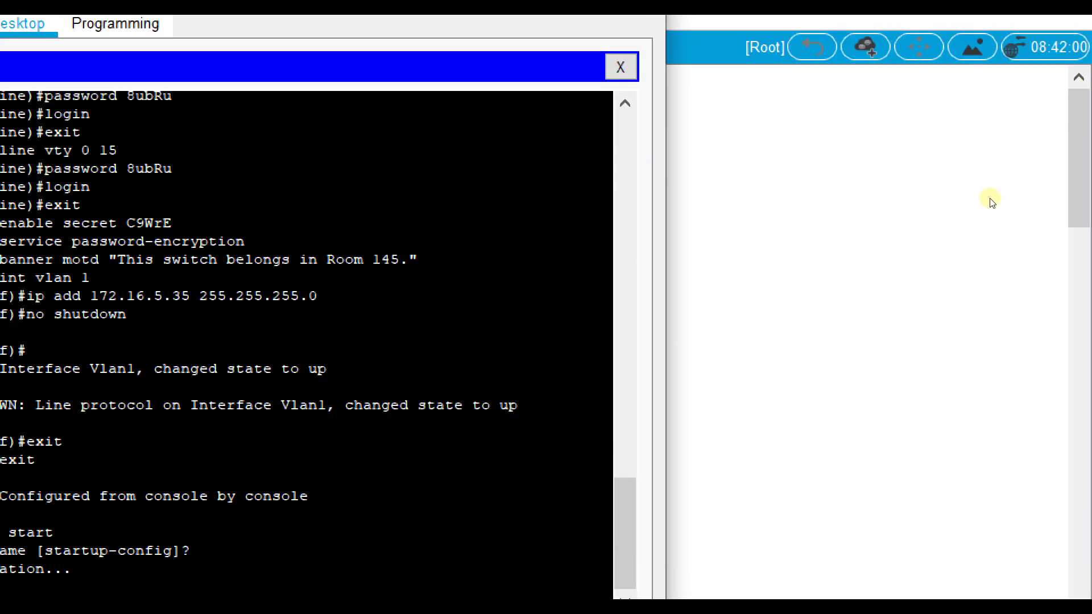
{"action": "left_click", "coordinate": [988, 199]}
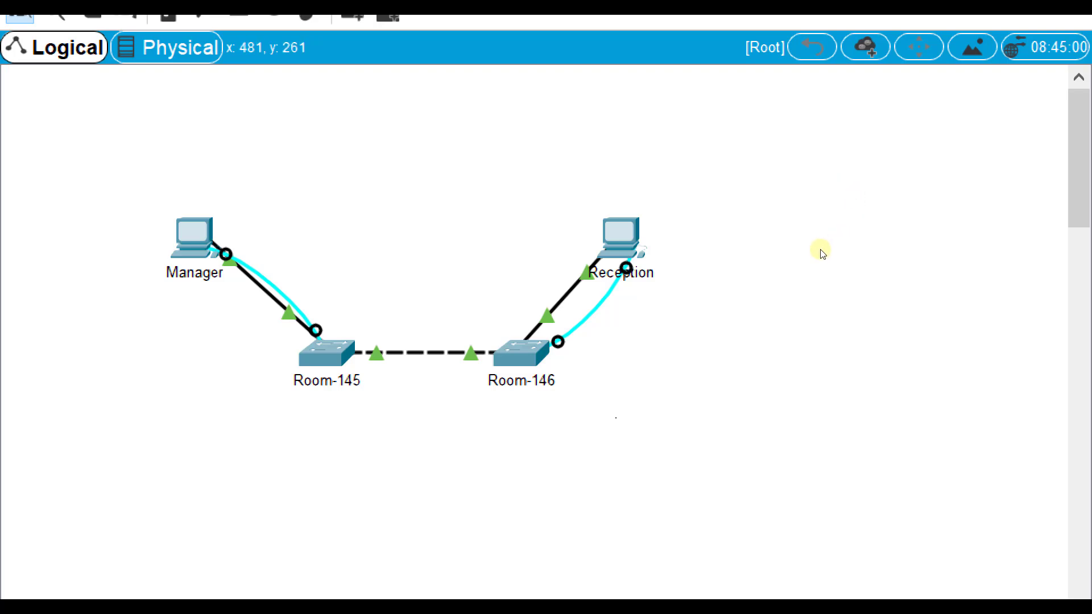
Step: Open the Reception PC's Terminal to the switch console and reposition the window
{"action": "left_click", "coordinate": [621, 236]}
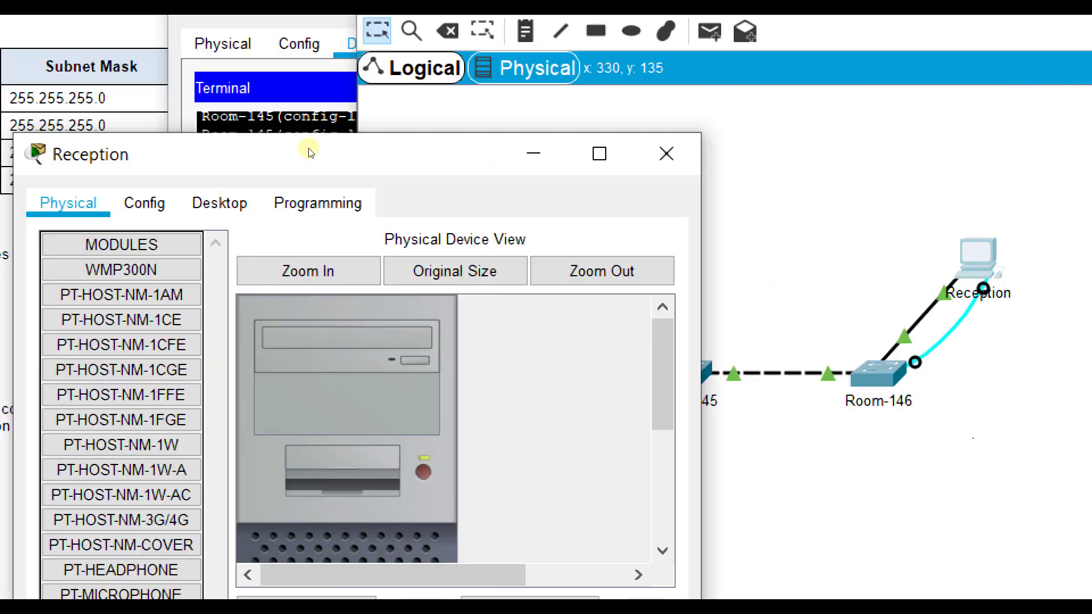
{"action": "key", "text": "ctrl+Tab"}
{"action": "key", "text": "ctrl+Tab"}
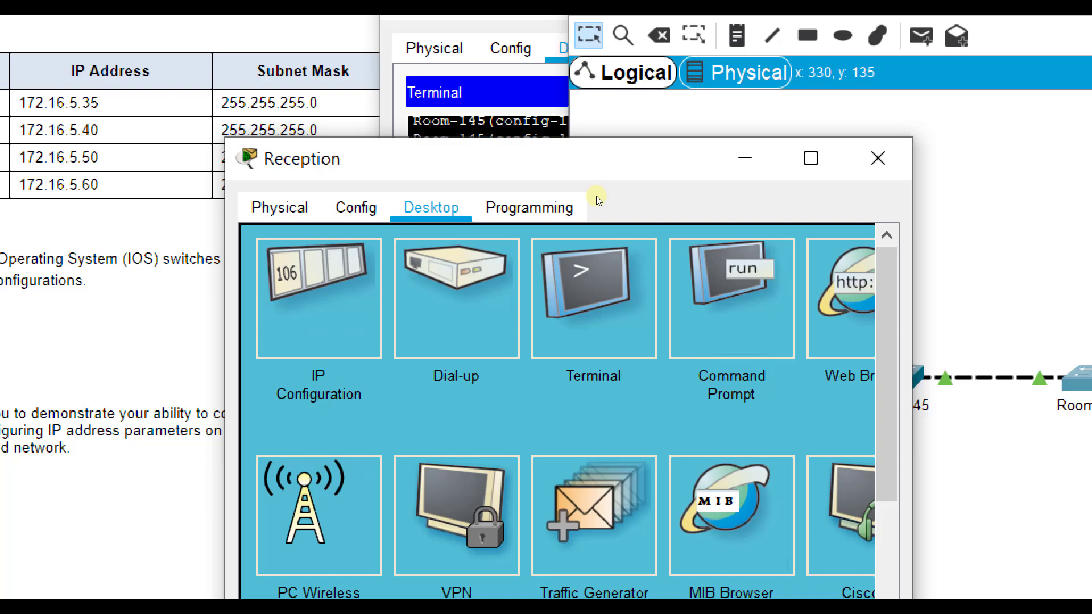
{"action": "key", "text": "Return"}
{"action": "key", "text": "Return"}
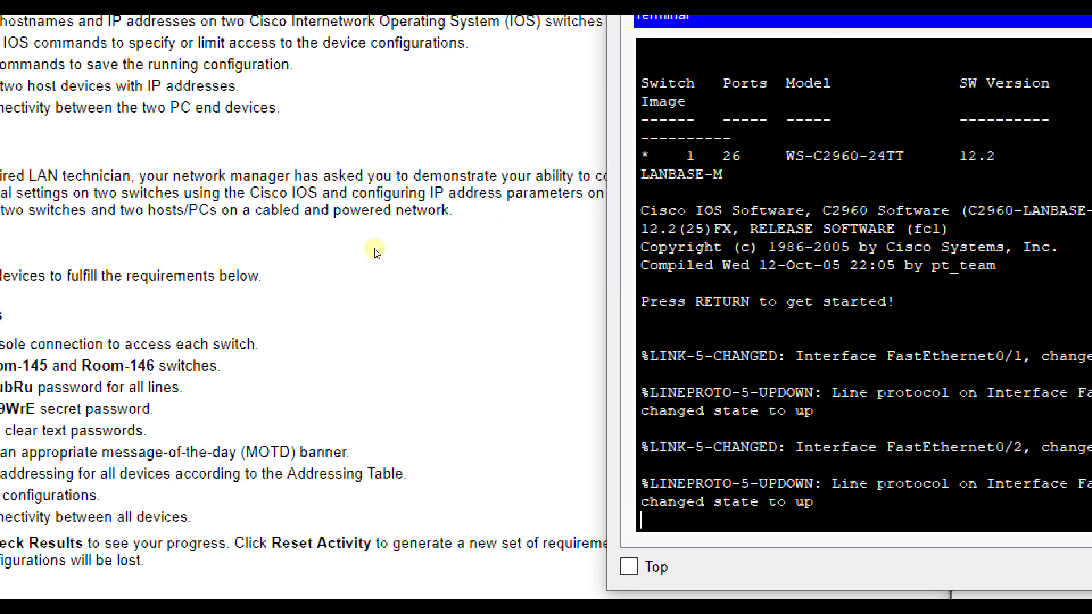
{"action": "left_click_drag", "start_coordinate": [373, 248], "coordinate": [383, 154]}
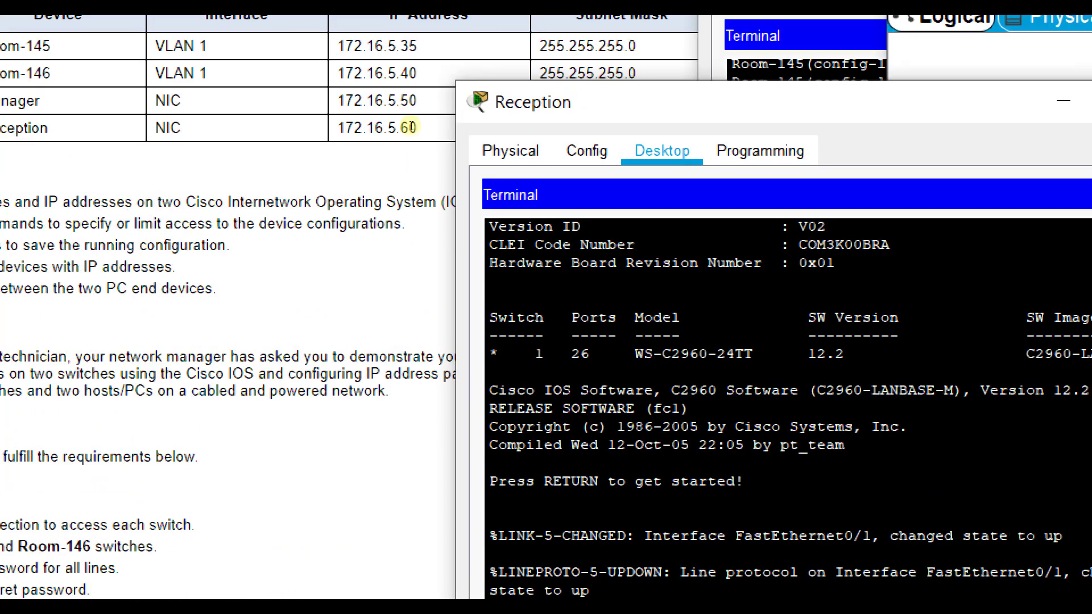
{"action": "left_click_drag", "start_coordinate": [450, 122], "coordinate": [263, 158]}
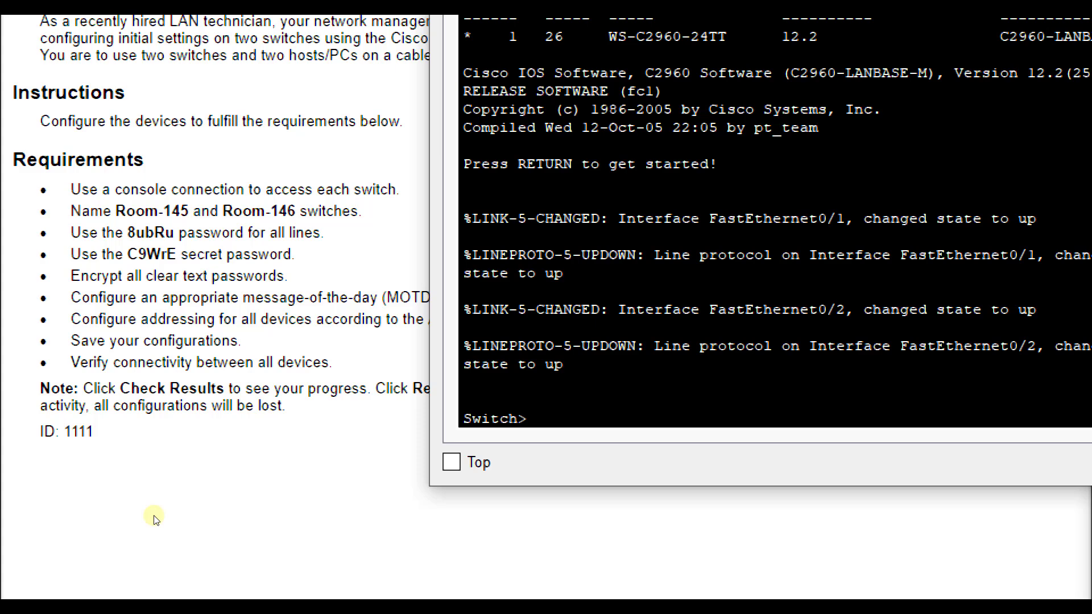
Step: Enter privileged and global config modes and set the hostname to Room-146
{"action": "key", "text": "Return"}
{"action": "type", "text": "config t"}
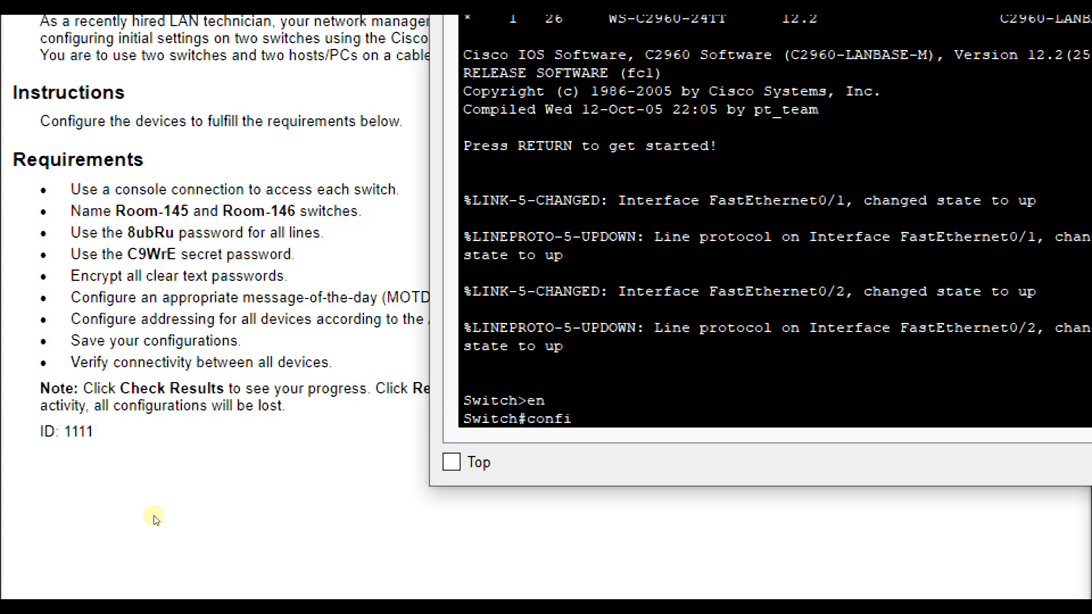
{"action": "key", "text": "Return"}
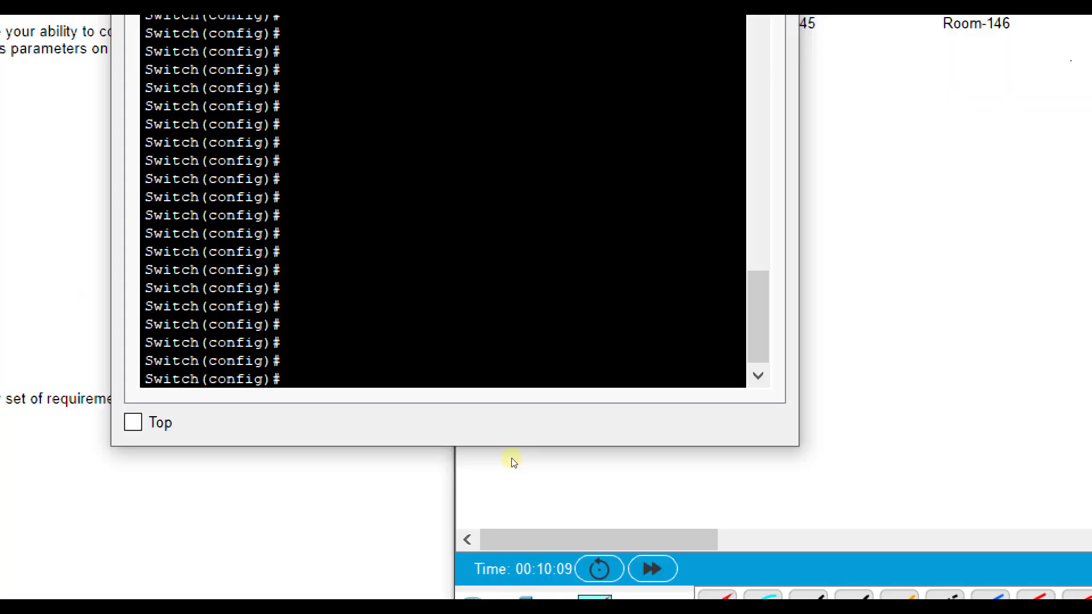
{"action": "type", "text": "hostname R"}
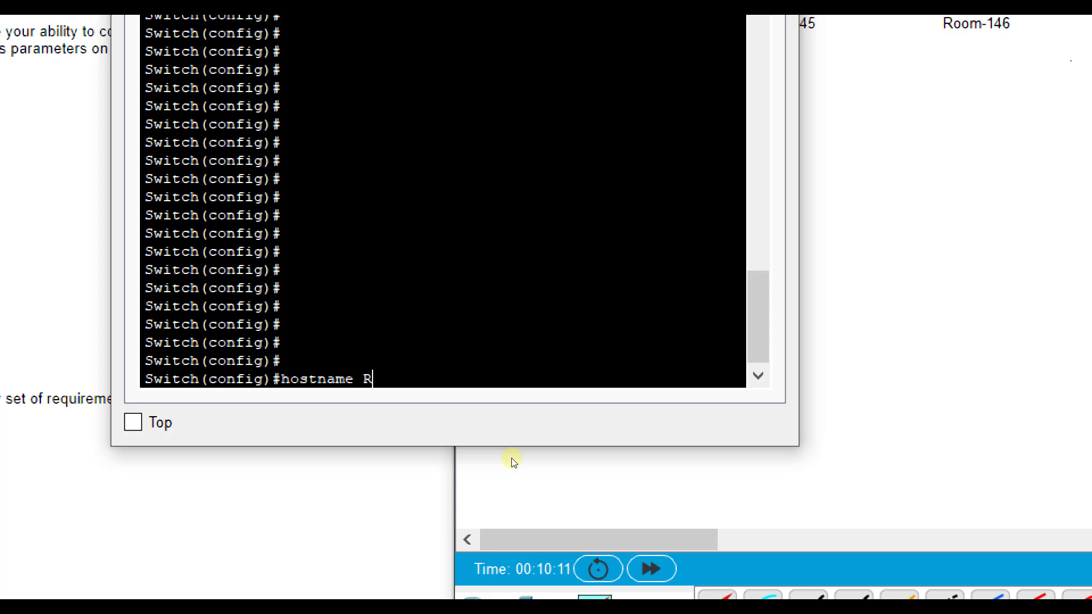
{"action": "type", "text": "oom-1"}
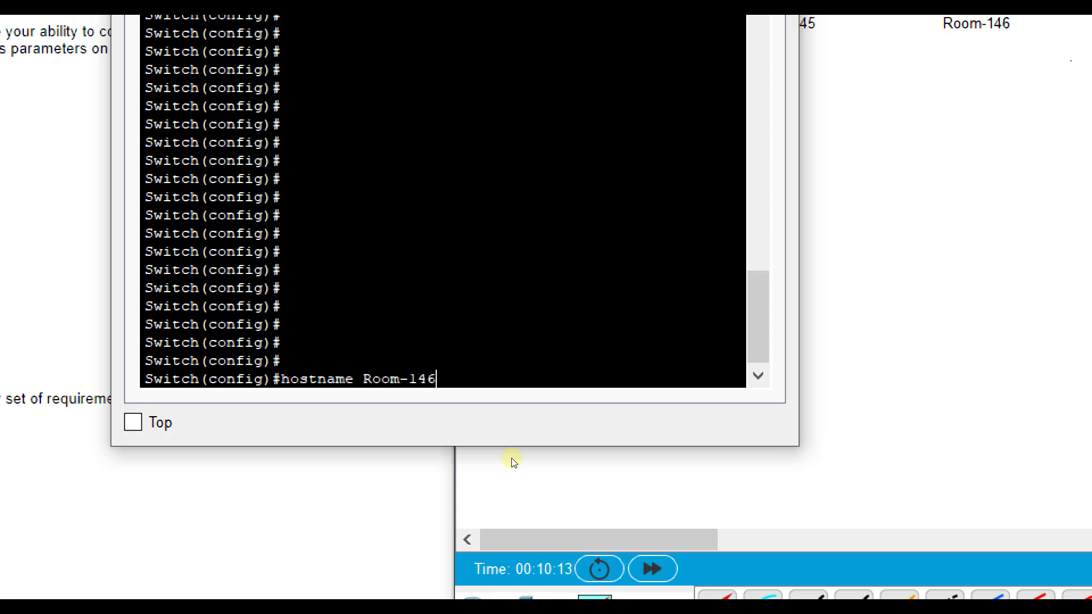
{"action": "type", "text": "46"}
{"action": "key", "text": "Return"}
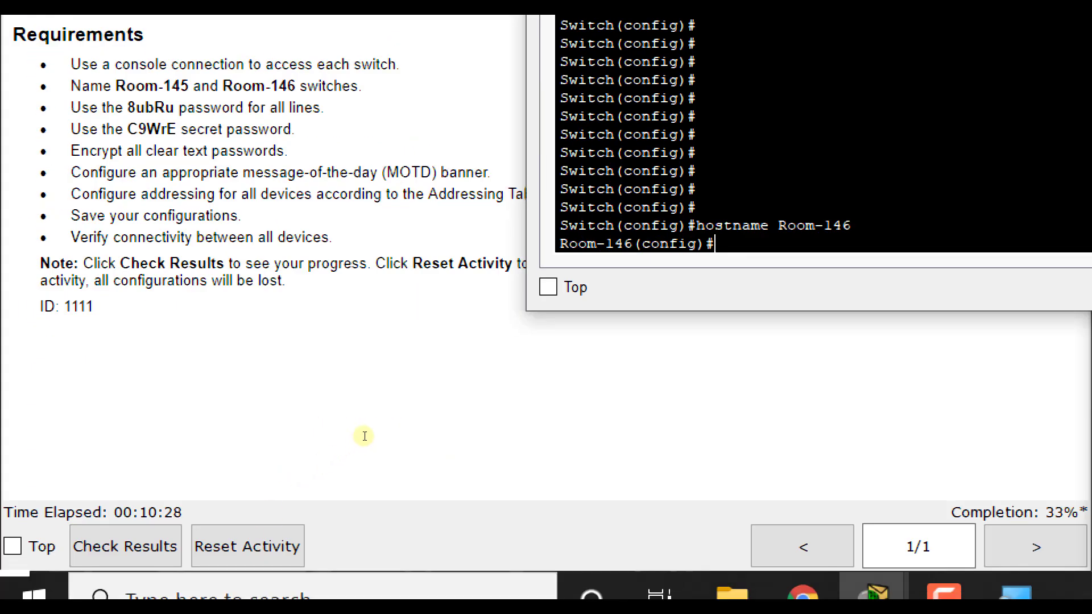
Step: Protect Room-146's console line 0 with the line password and require login
{"action": "type", "text": "ine con 0"}
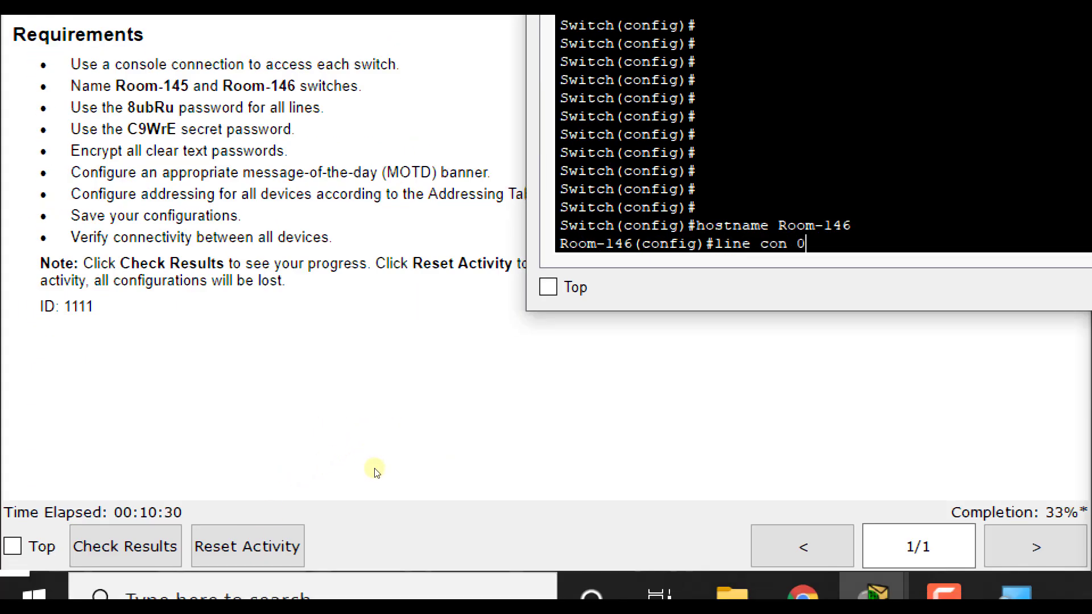
{"action": "key", "text": "Return"}
{"action": "type", "text": "passwo"}
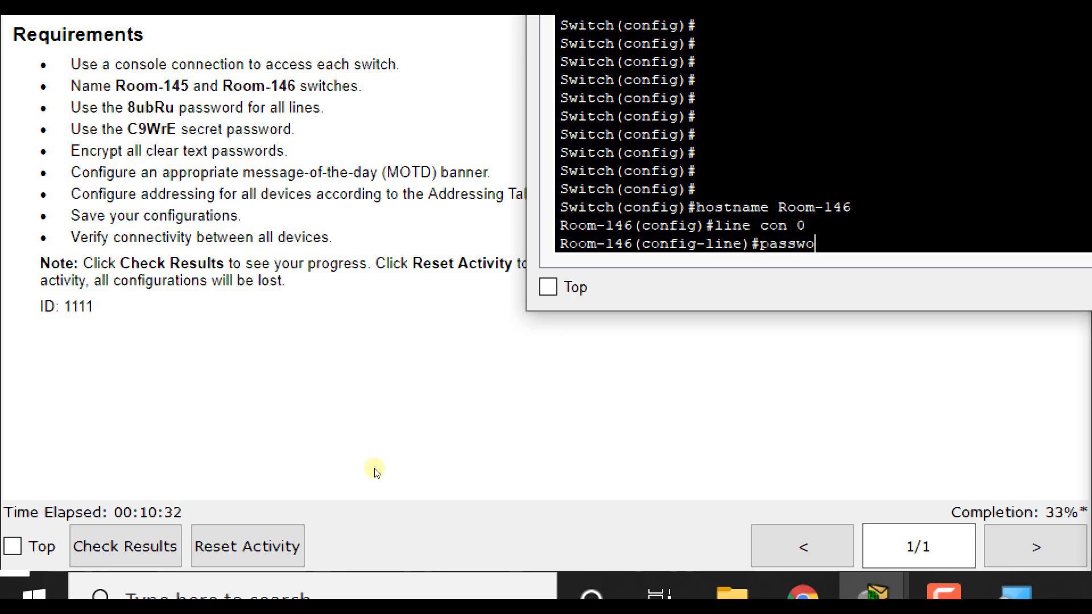
{"action": "type", "text": "rd 8ubRu"}
{"action": "key", "text": "Return"}
{"action": "type", "text": "login"}
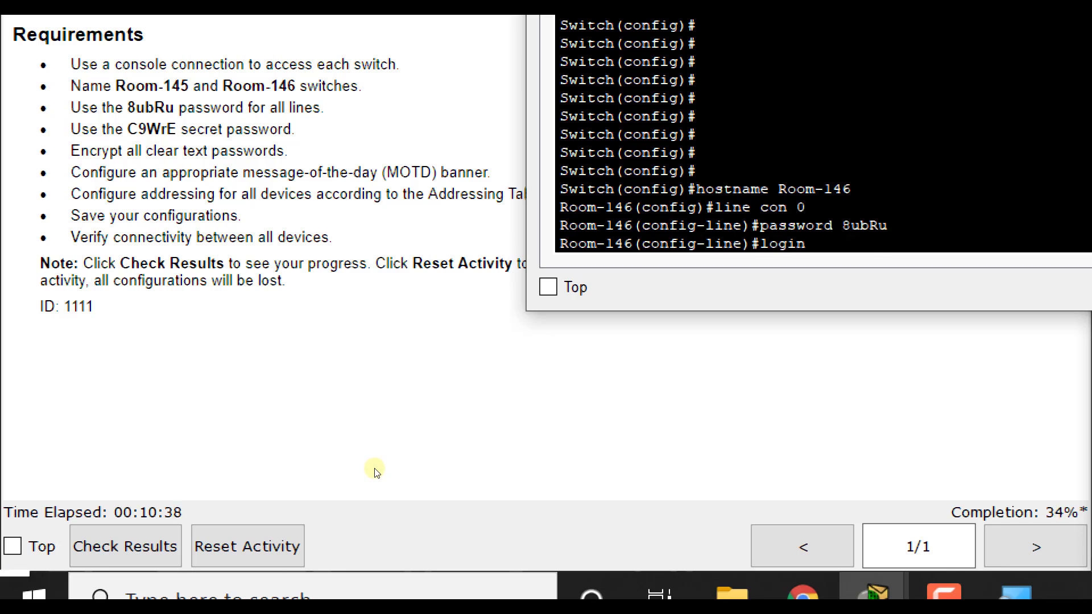
{"action": "key", "text": "Return"}
{"action": "type", "text": "exit"}
{"action": "key", "text": "Return"}
Step: Apply the same password and login requirement to vty lines 0–15
{"action": "type", "text": "line"}
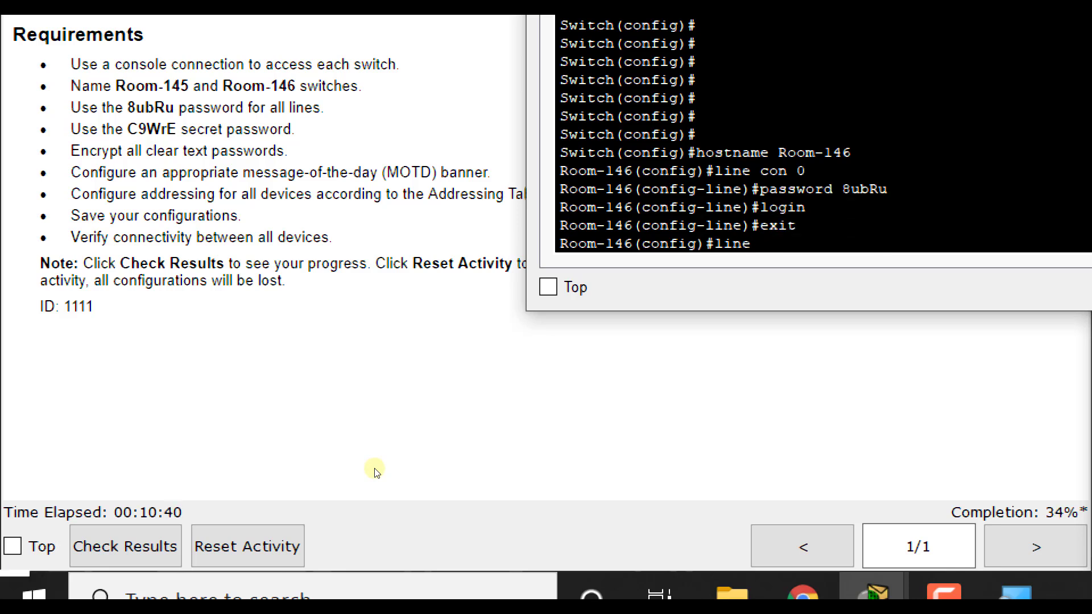
{"action": "type", "text": " vty 01 15"}
{"action": "key", "text": "BackSpace"}
{"action": "key", "text": "BackSpace"}
{"action": "key", "text": "BackSpace"}
{"action": "key", "text": "BackSpace"}
{"action": "type", "text": "15"}
{"action": "key", "text": "Return"}
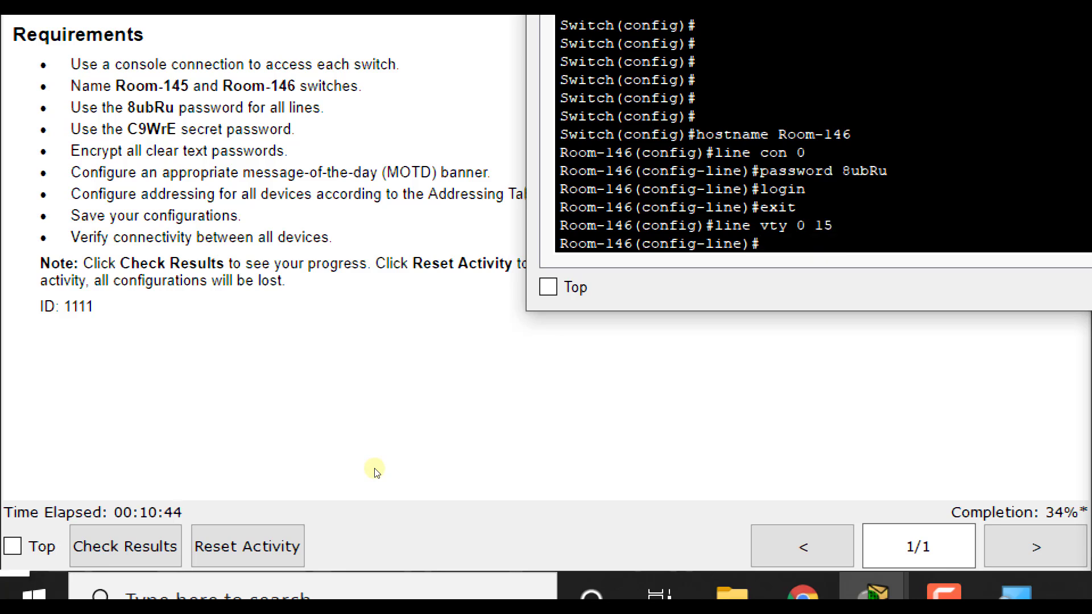
{"action": "type", "text": "password 8ubR"}
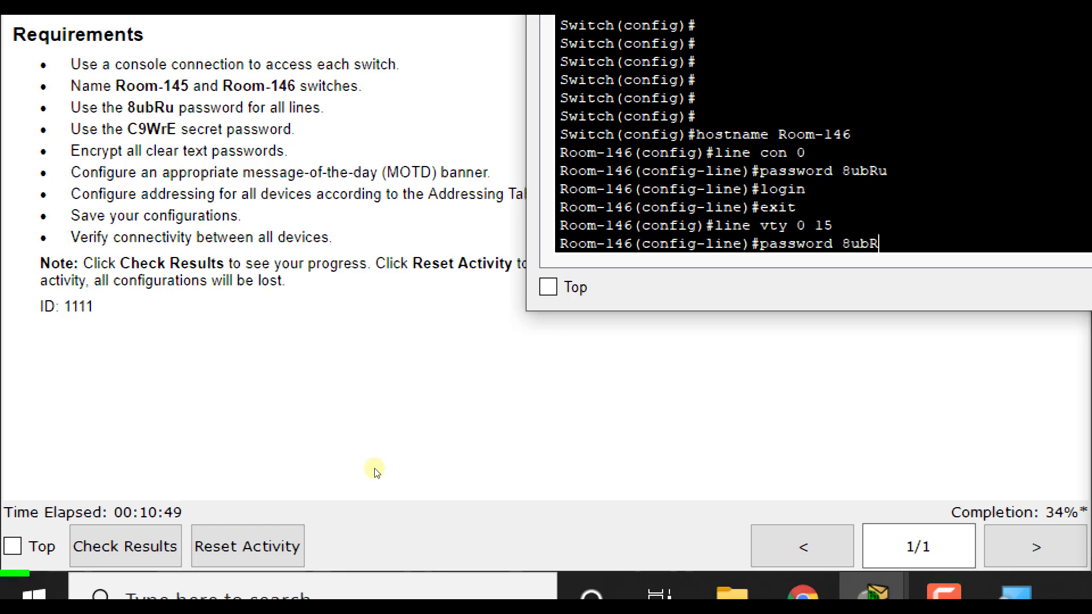
{"action": "type", "text": "u"}
{"action": "key", "text": "Return"}
{"action": "type", "text": "login"}
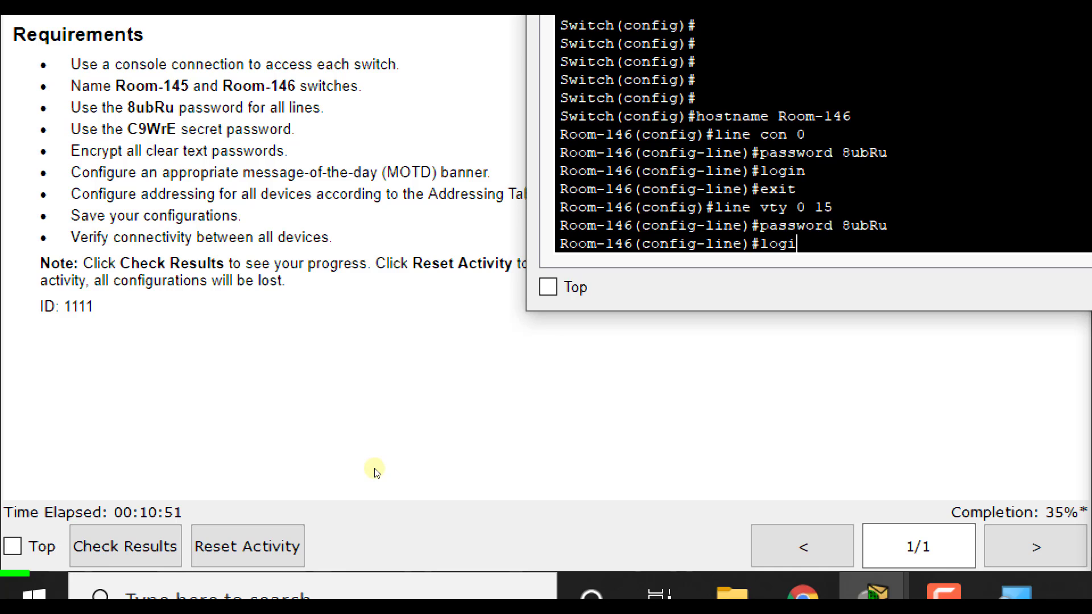
{"action": "key", "text": "Return"}
{"action": "type", "text": "exit"}
{"action": "key", "text": "Return"}
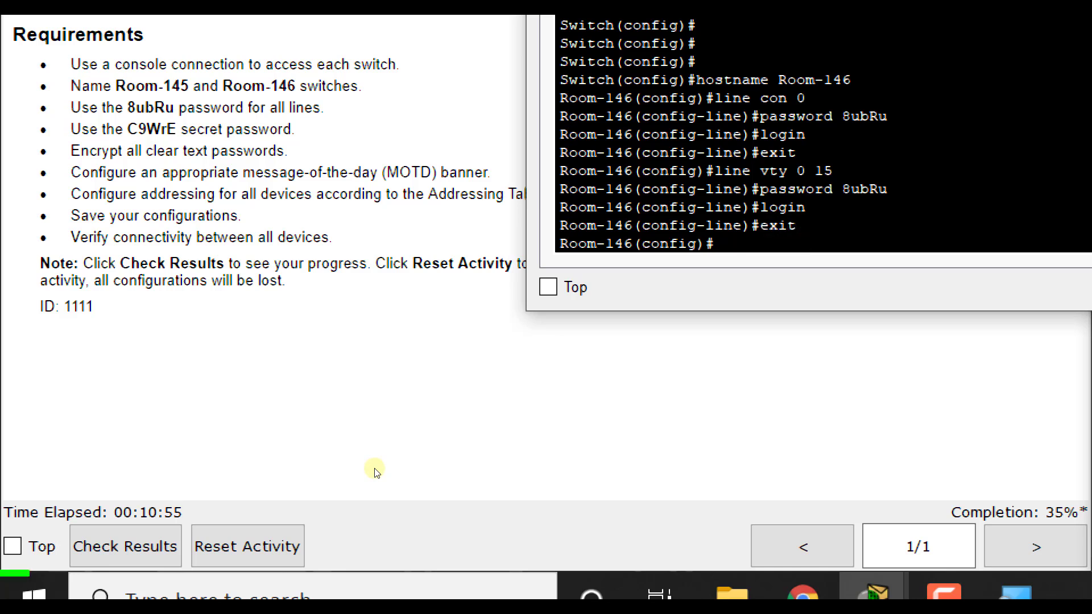
Step: Set Room-146's enable secret and turn on service password-encryption
{"action": "type", "text": "enable secerte"}
{"action": "key", "text": "BackSpace"}
{"action": "key", "text": "BackSpace"}
{"action": "key", "text": "BackSpace"}
{"action": "key", "text": "BackSpace"}
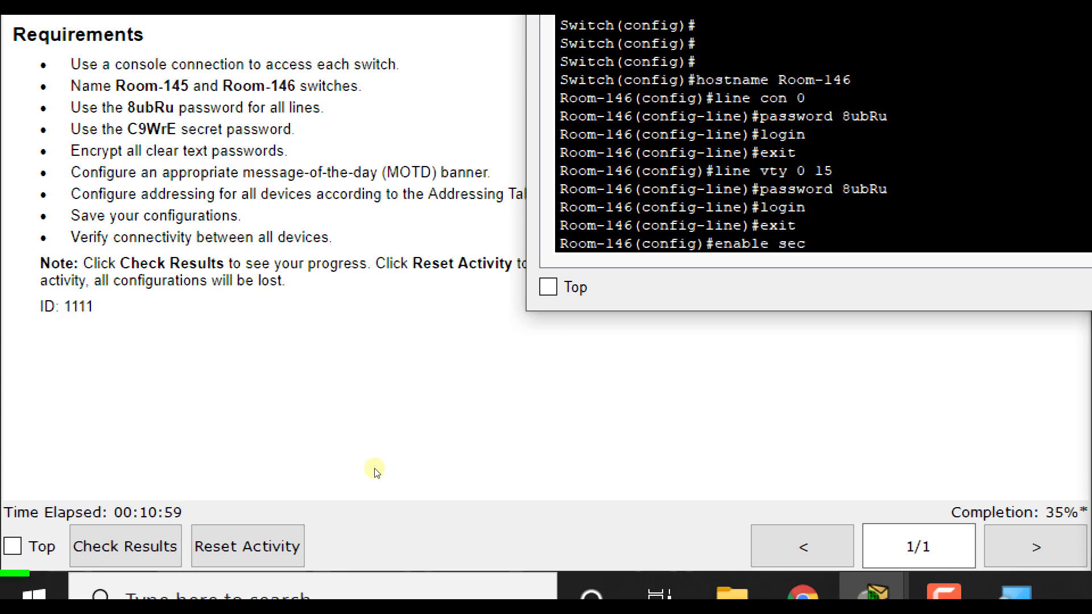
{"action": "type", "text": "ret C9WrE"}
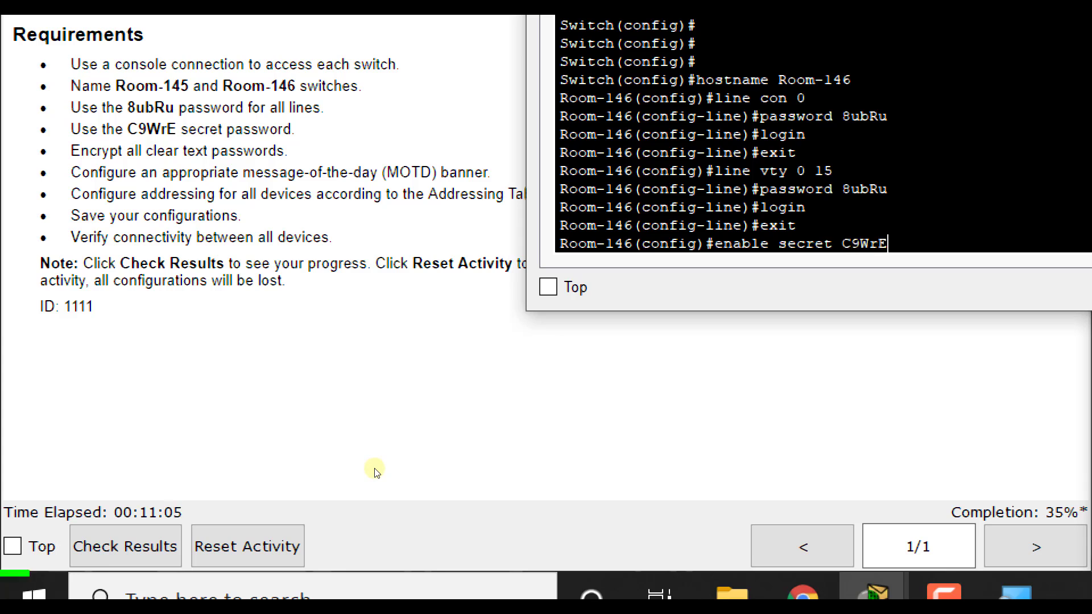
{"action": "key", "text": "Return"}
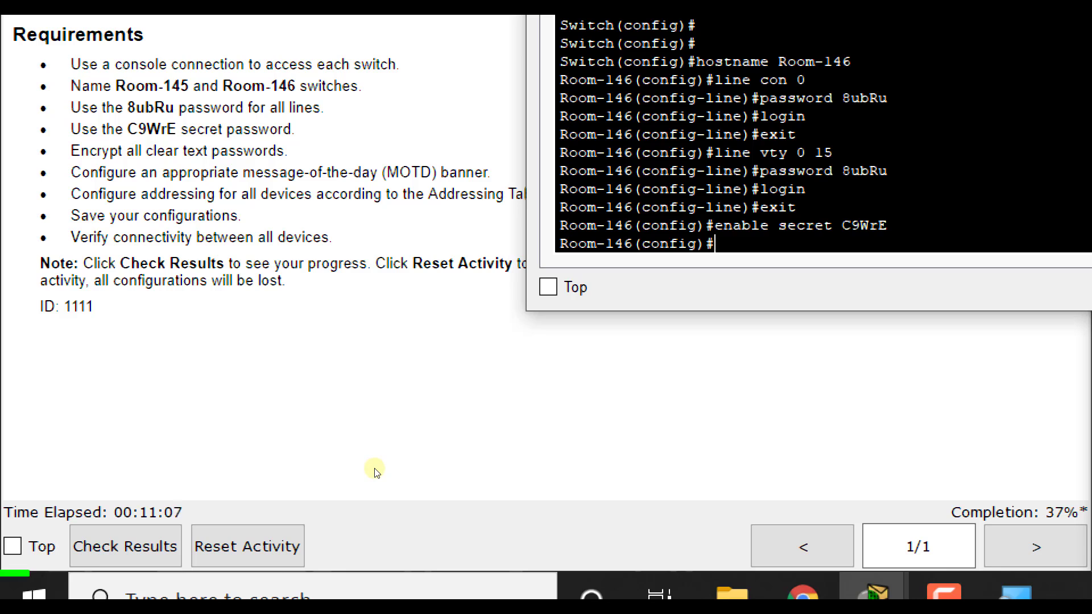
{"action": "type", "text": "service pass"}
{"action": "key", "text": "Tab"}
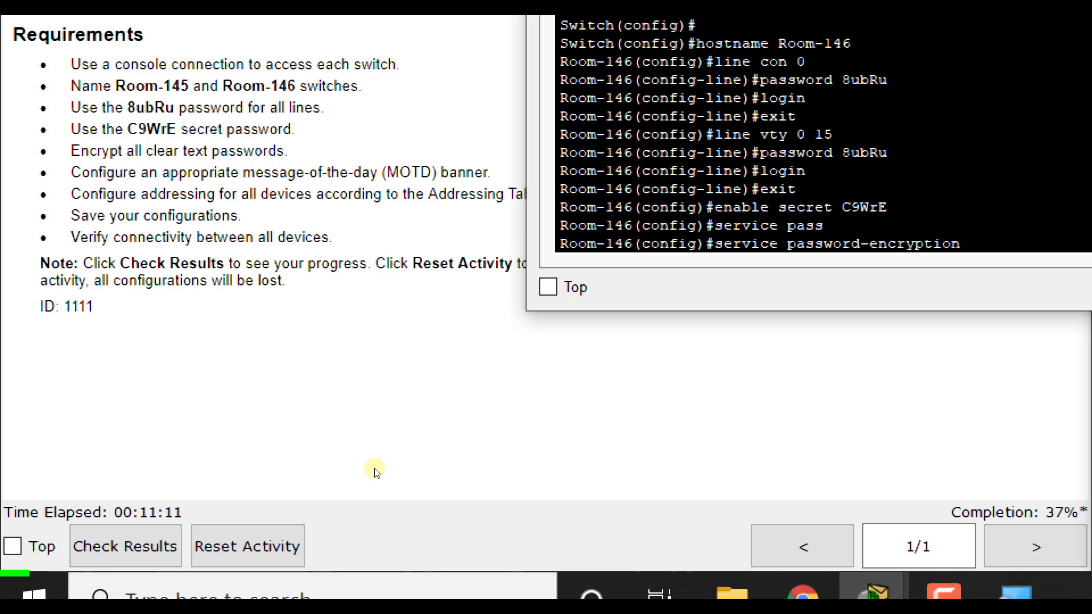
{"action": "key", "text": "Return"}
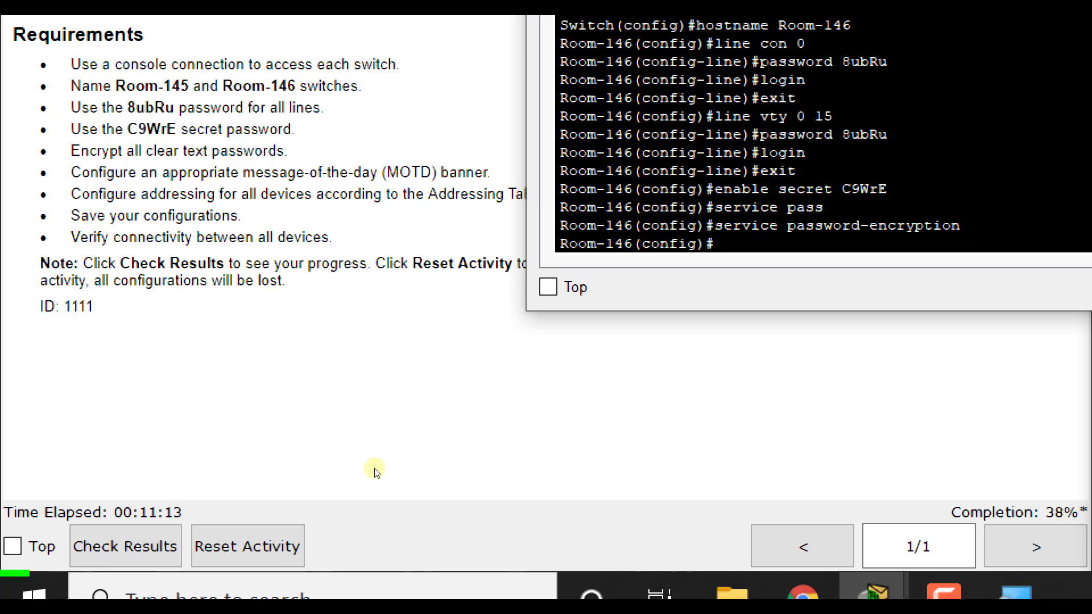
Step: Set the MOTD banner to "This switch belongs in Room 146."
{"action": "type", "text": "banner motd"}
{"action": "key", "text": "Return"}
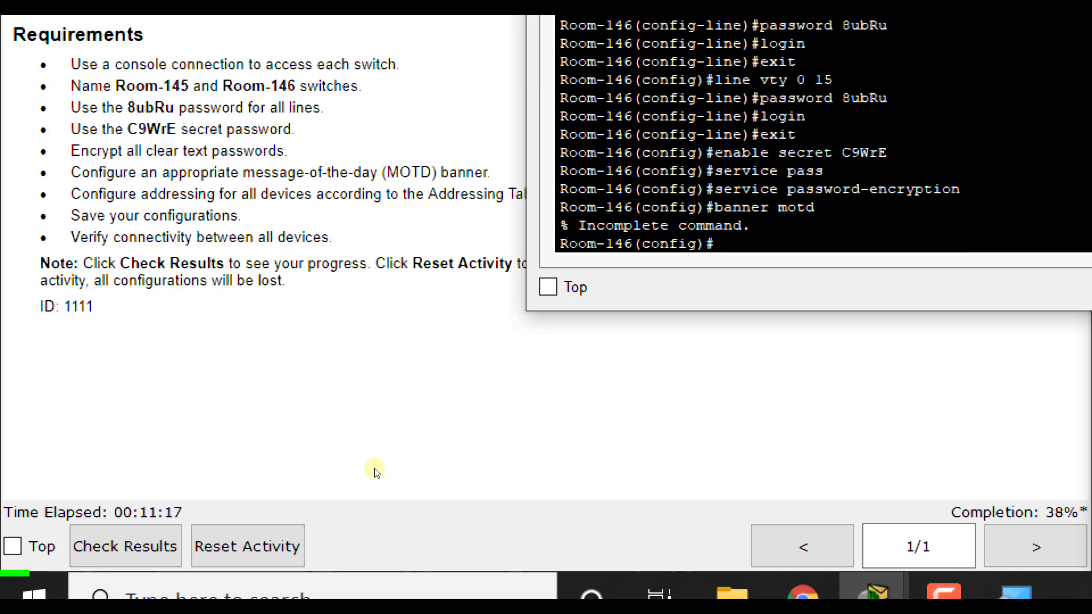
{"action": "type", "text": "Thi"}
{"action": "key", "text": "BackSpace"}
{"action": "key", "text": "BackSpace"}
{"action": "key", "text": "BackSpace"}
{"action": "key", "text": "Up"}
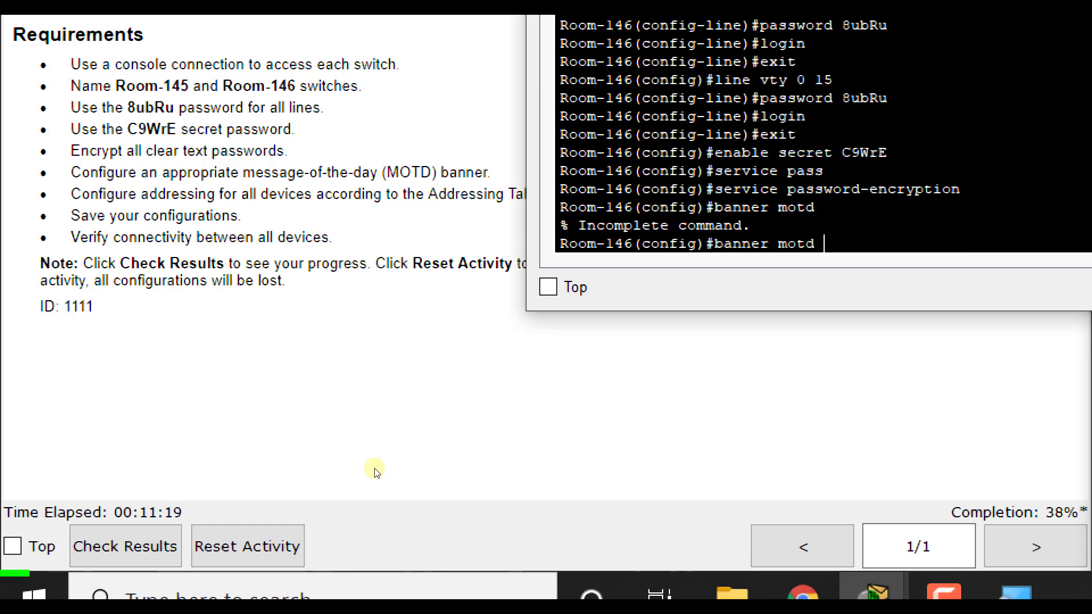
{"action": "type", "text": "\"This switch belonds to"}
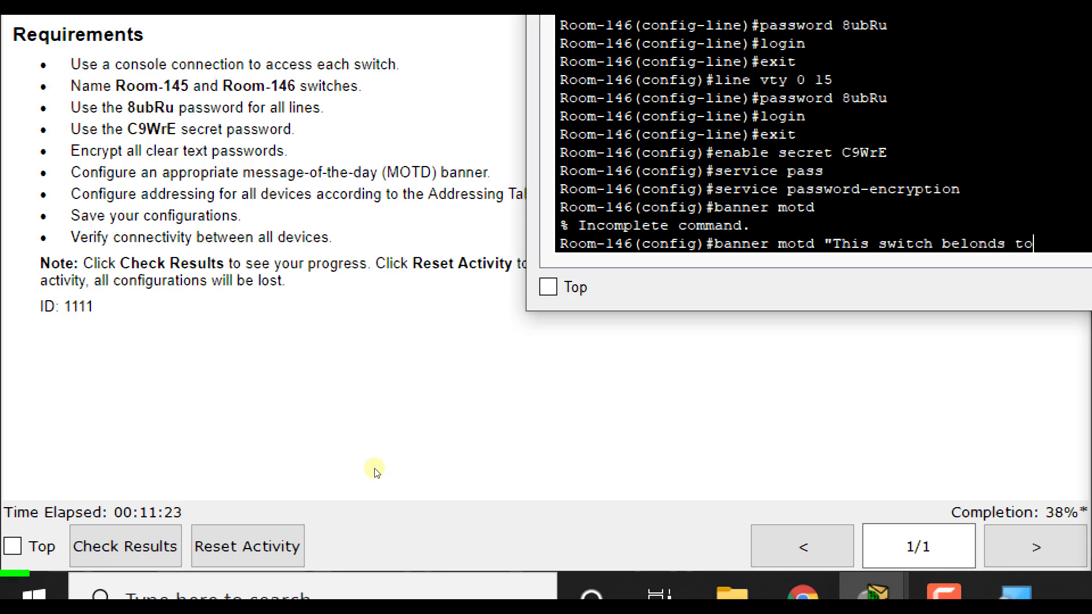
{"action": "key", "text": "BackSpace"}
{"action": "key", "text": "BackSpace"}
{"action": "key", "text": "BackSpace"}
{"action": "key", "text": "BackSpace"}
{"action": "type", "text": "s in Room 146."}
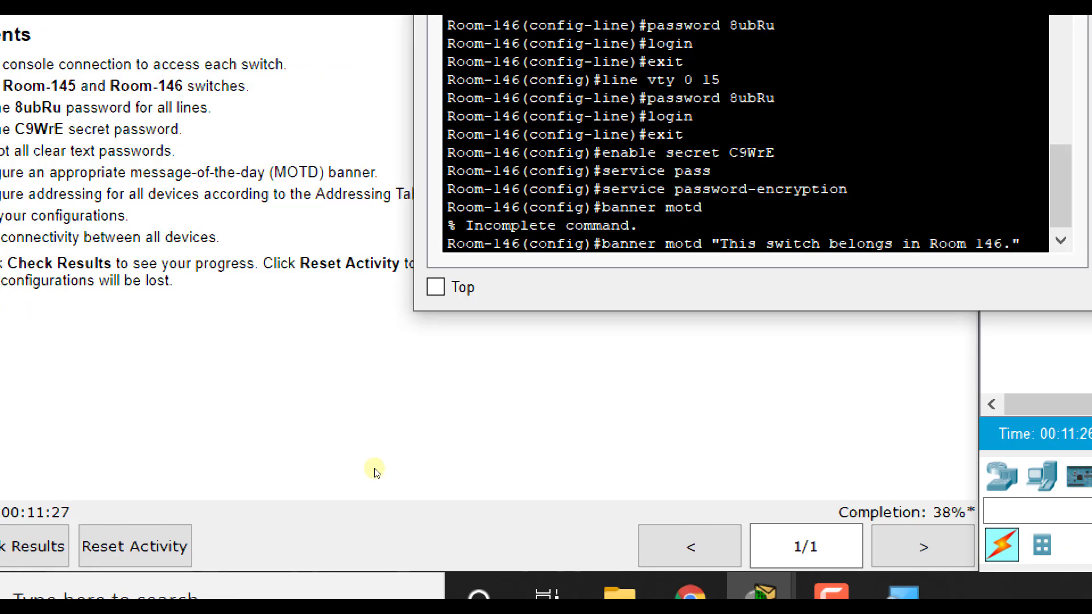
{"action": "key", "text": "Return"}
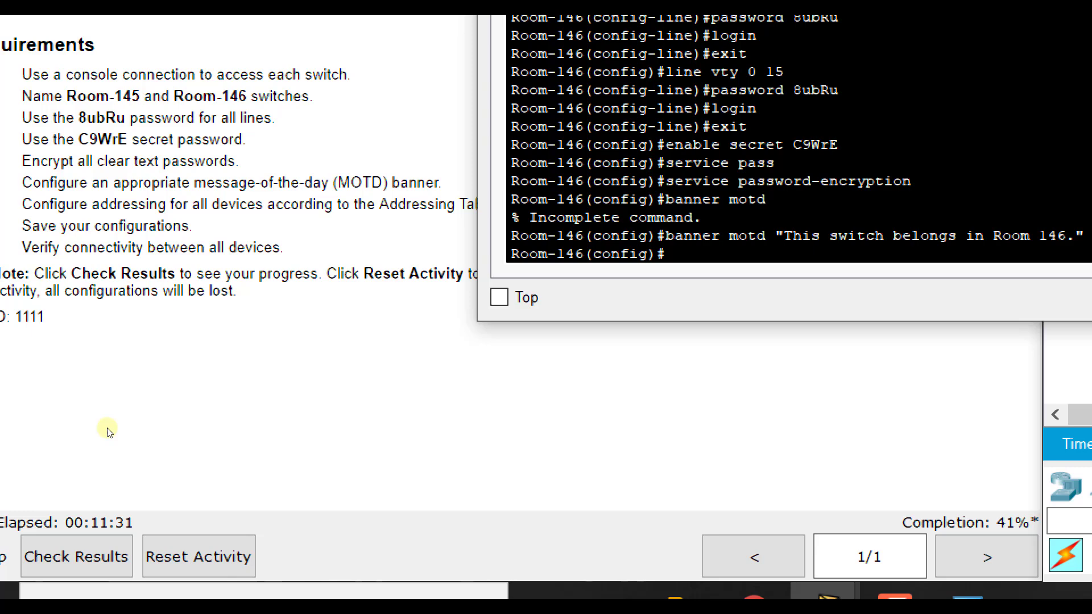
Step: Give Room-146's VLAN 1 address 172.16.5.40 255.255.255.0 and bring it up
{"action": "type", "text": "line"}
{"action": "key", "text": "BackSpace"}
{"action": "key", "text": "BackSpace"}
{"action": "key", "text": "BackSpace"}
{"action": "type", "text": "int vlan 1"}
{"action": "key", "text": "Return"}
{"action": "type", "text": "ip ad"}
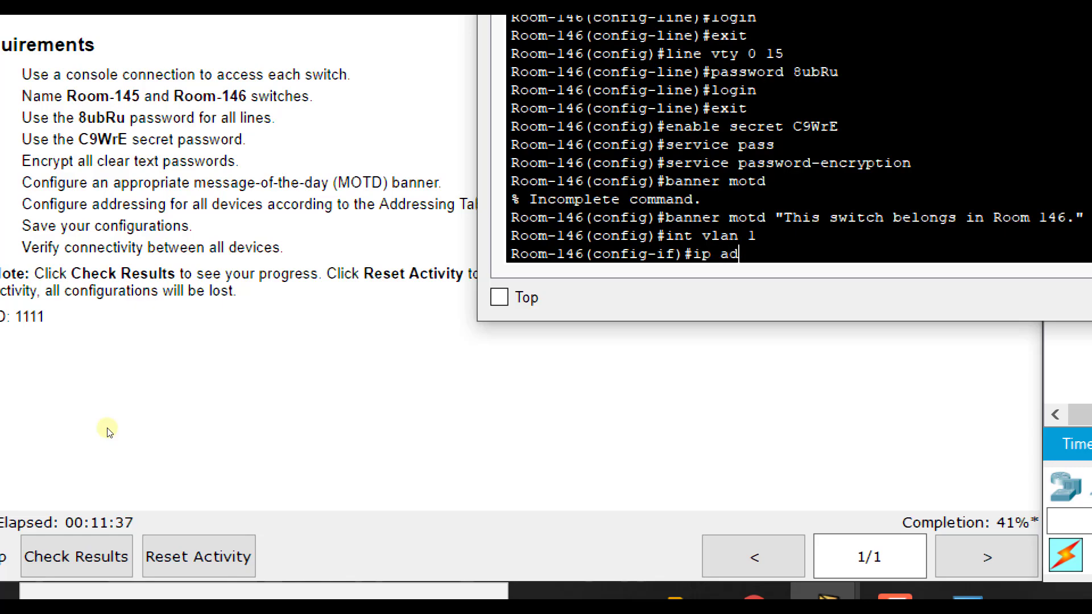
{"action": "type", "text": "d 172.16.5.40 255"}
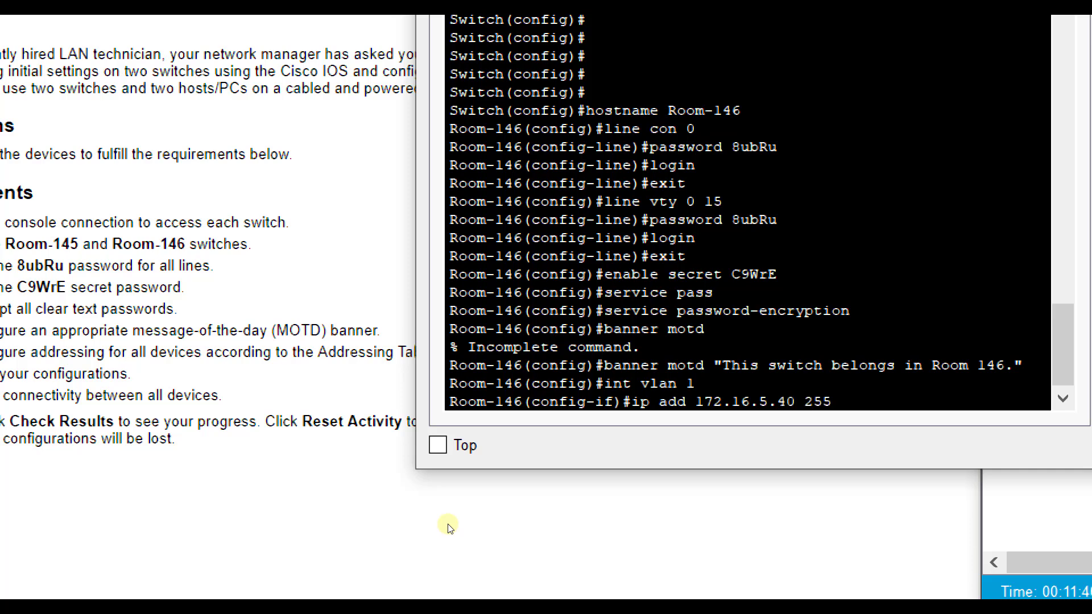
{"action": "type", "text": ".255.255.0"}
{"action": "key", "text": "Return"}
{"action": "type", "text": "no shutdown"}
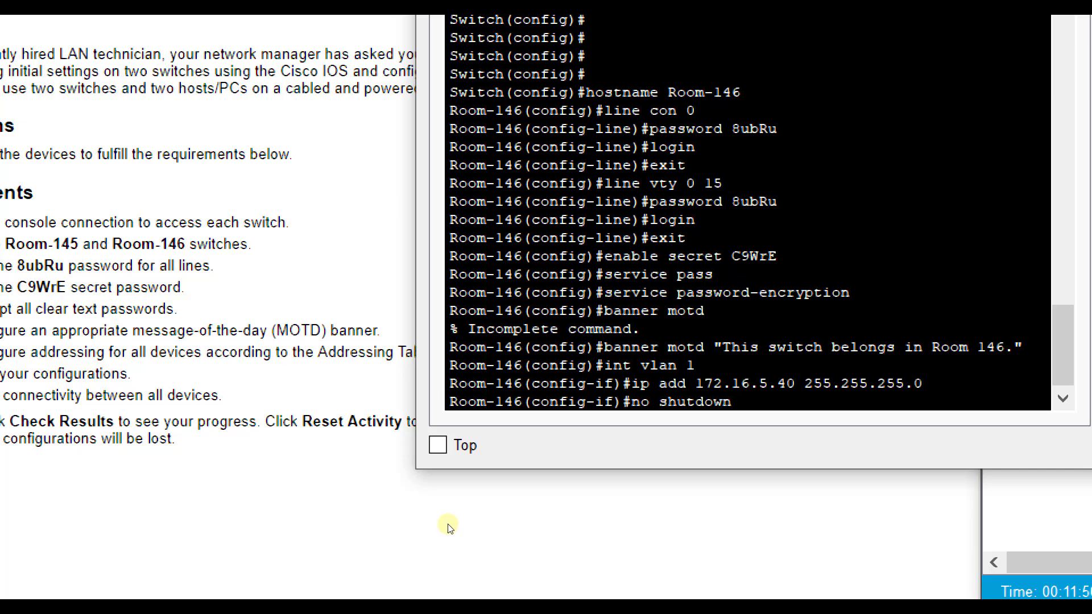
{"action": "key", "text": "Return"}
Step: Return to privileged mode and save the running configuration to startup-config
{"action": "type", "text": "exit"}
{"action": "key", "text": "Return"}
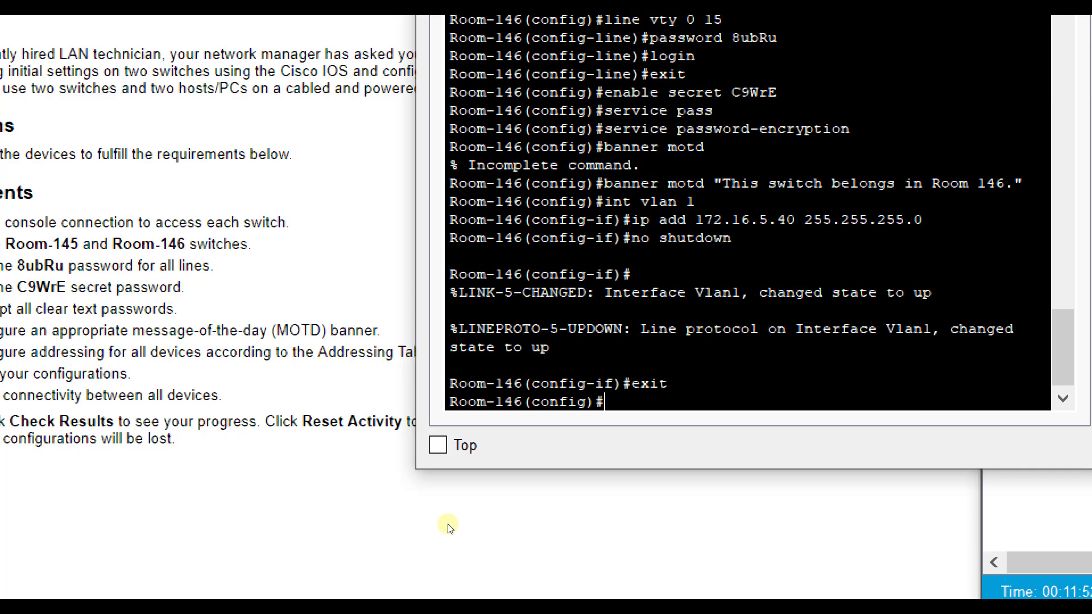
{"action": "type", "text": "exit"}
{"action": "key", "text": "Return"}
{"action": "type", "text": "cop"}
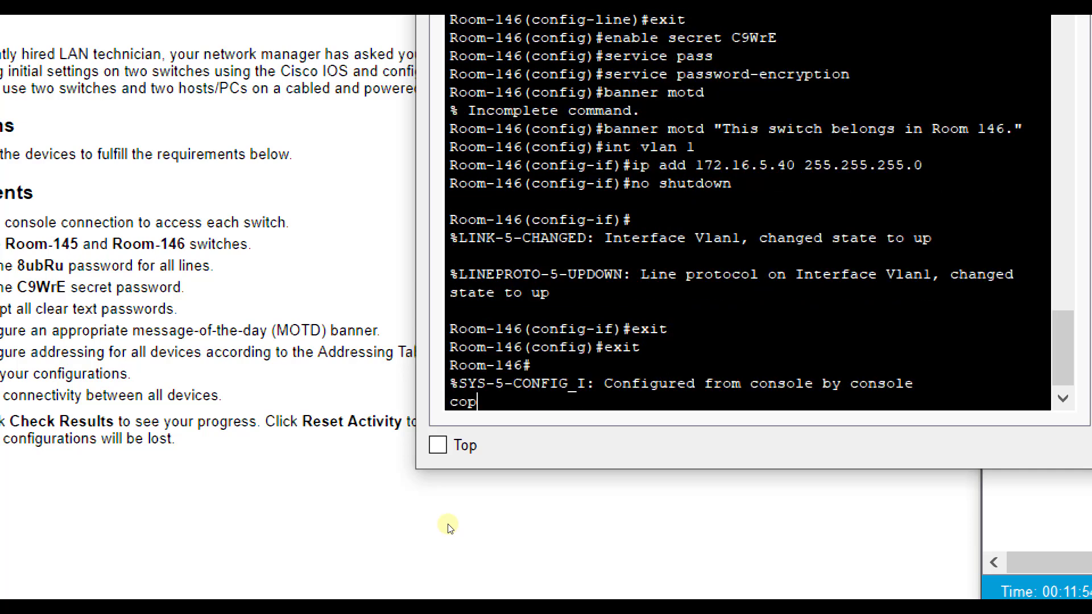
{"action": "type", "text": "y run start"}
{"action": "key", "text": "Return"}
{"action": "key", "text": "Return"}
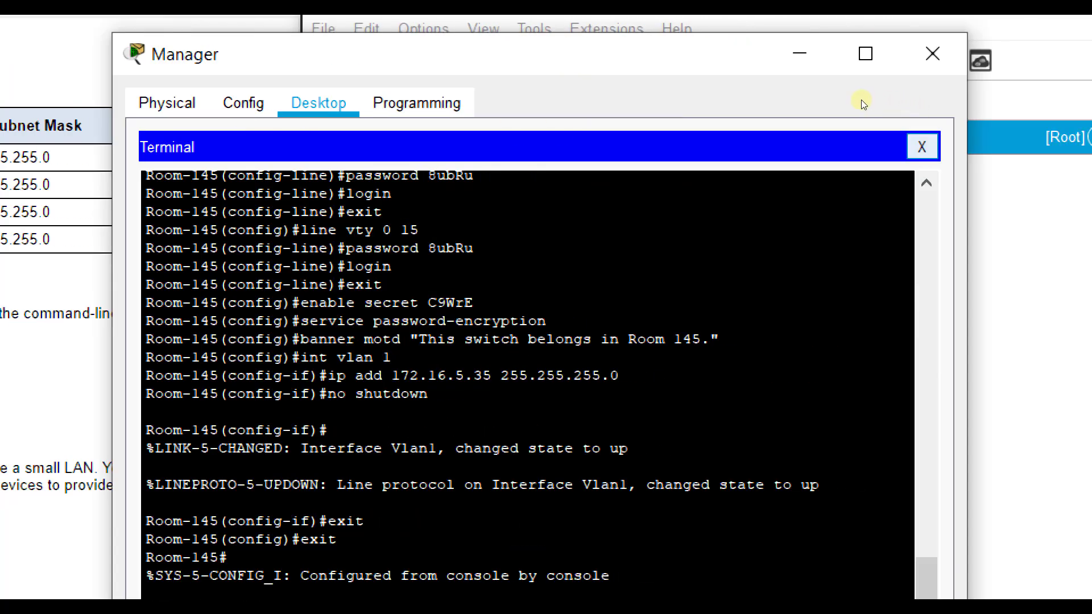
Step: Give the Manager PC static IPv4 172.16.5.50 and start entering the 255.255.255.0 mask
{"action": "left_click", "coordinate": [922, 144]}
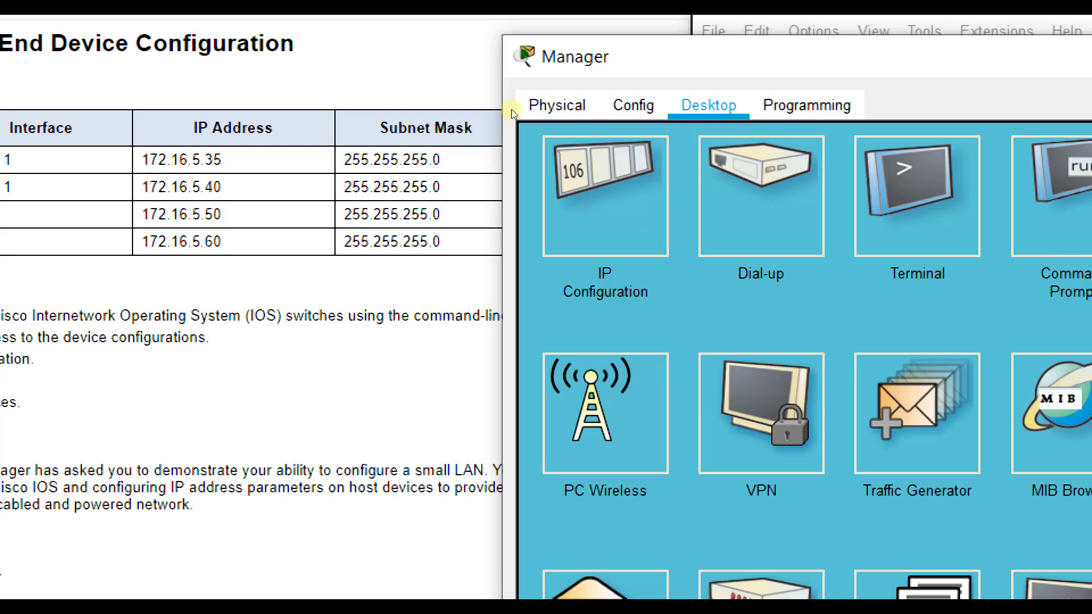
{"action": "left_click", "coordinate": [606, 165]}
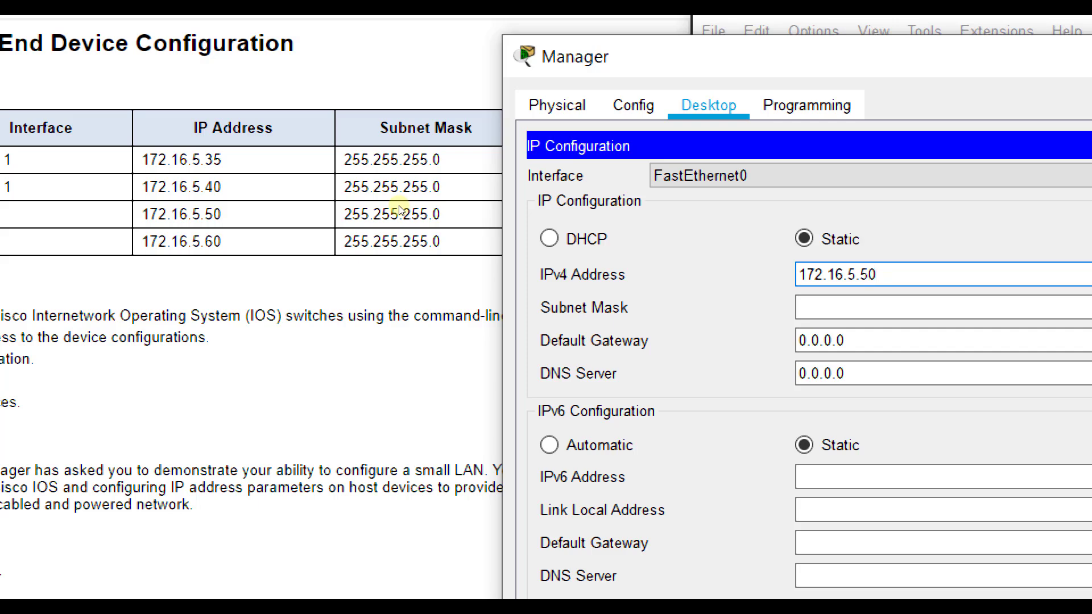
{"action": "key", "text": "Tab"}
{"action": "type", "text": "255.25"}
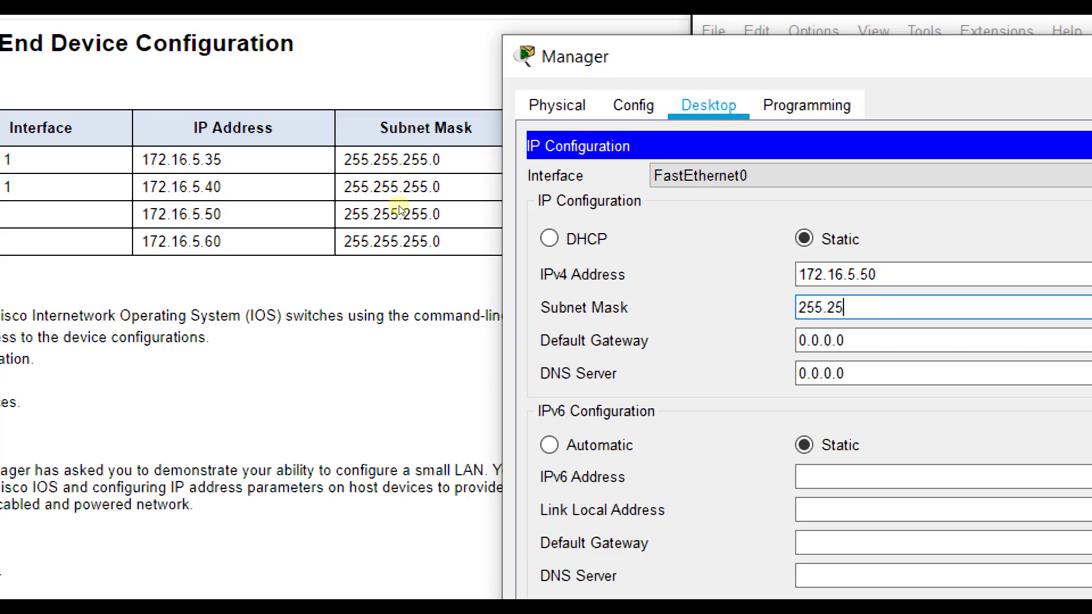
{"action": "type", "text": "5.255."}
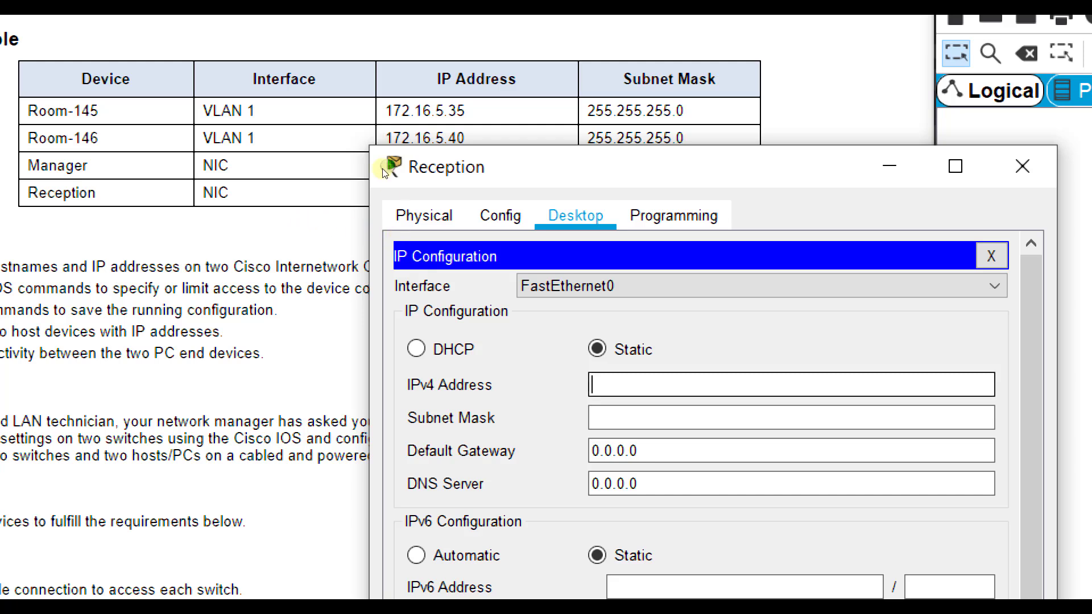
Step: Set the Reception PC to 172.16.5.60 with mask 255.255.255.0, then close its window
{"action": "left_click_drag", "start_coordinate": [382, 146], "coordinate": [375, 205]}
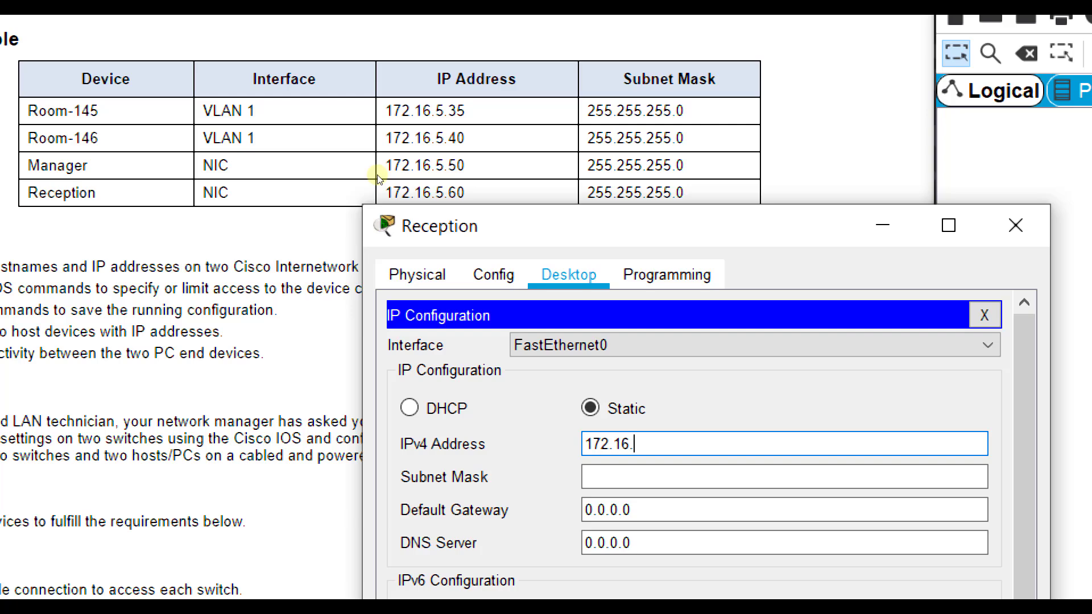
{"action": "type", "text": "5.60"}
{"action": "key", "text": "Tab"}
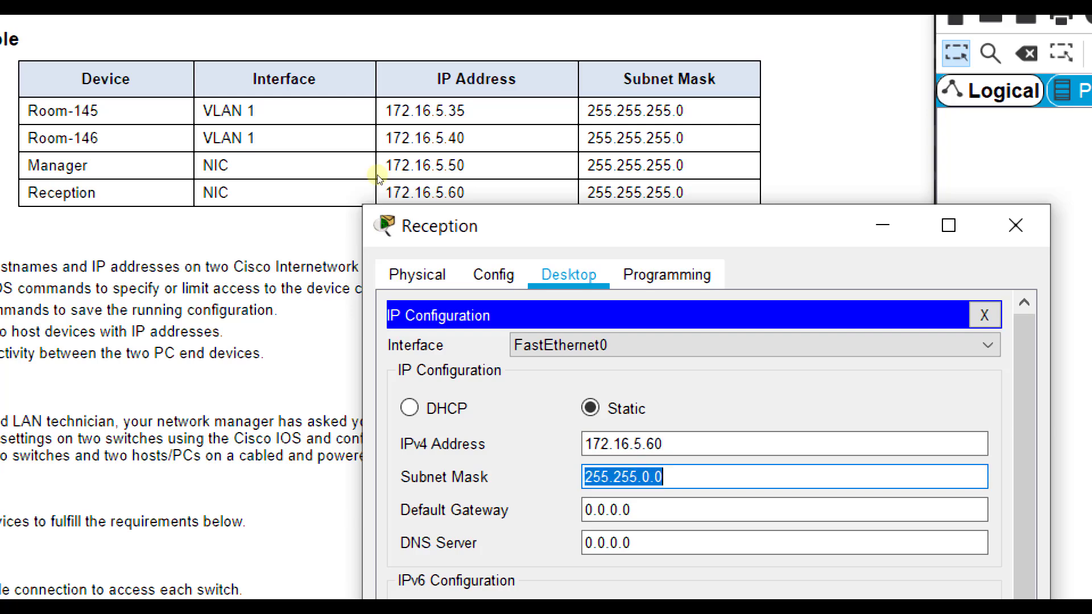
{"action": "type", "text": "255.255.255.0"}
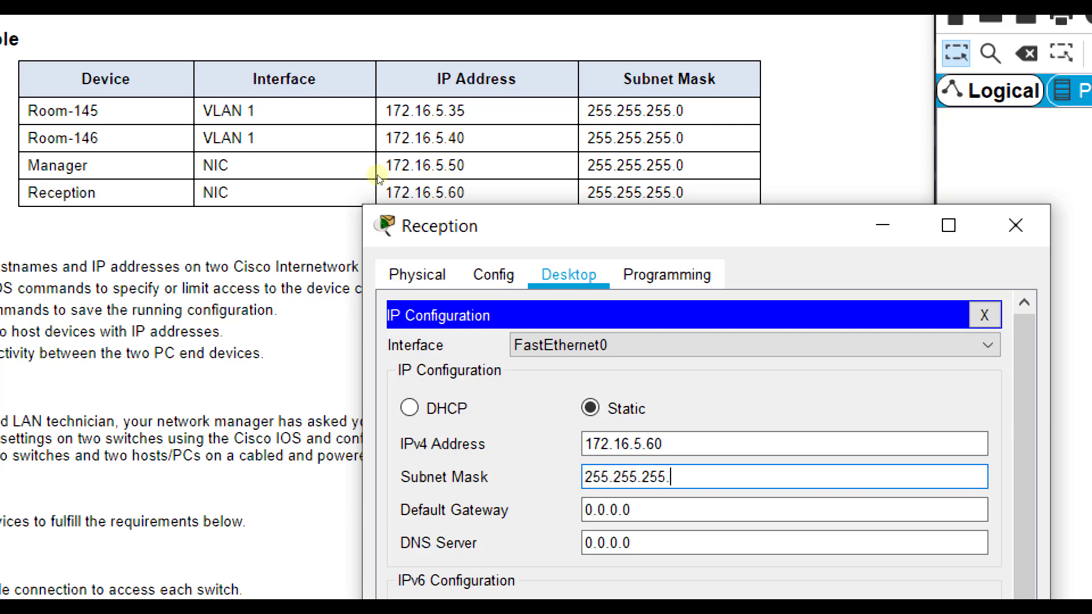
{"action": "key", "text": "Tab"}
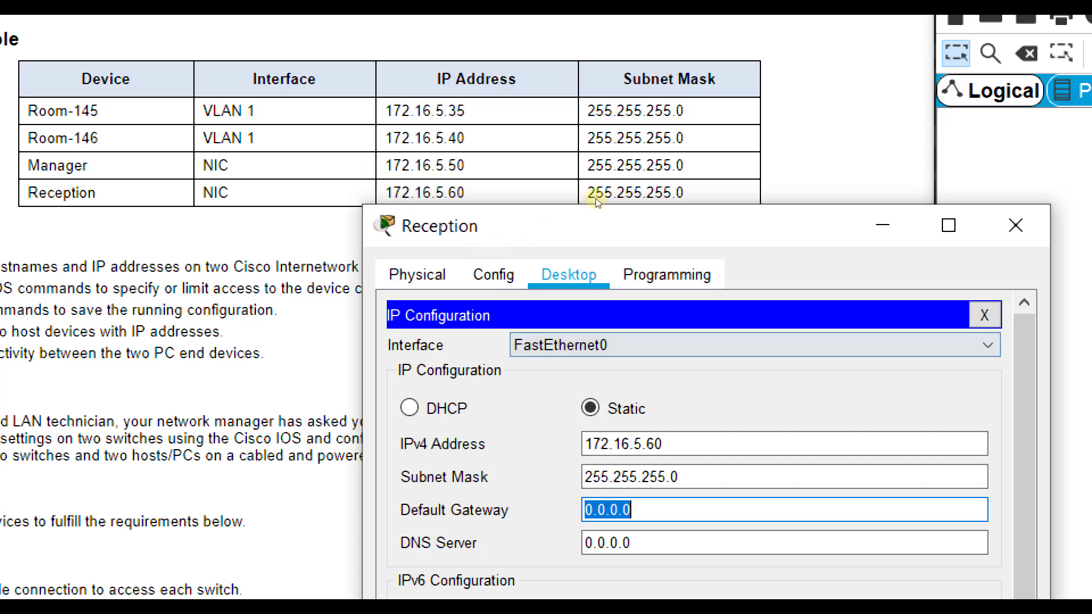
{"action": "key", "text": "shift+Tab"}
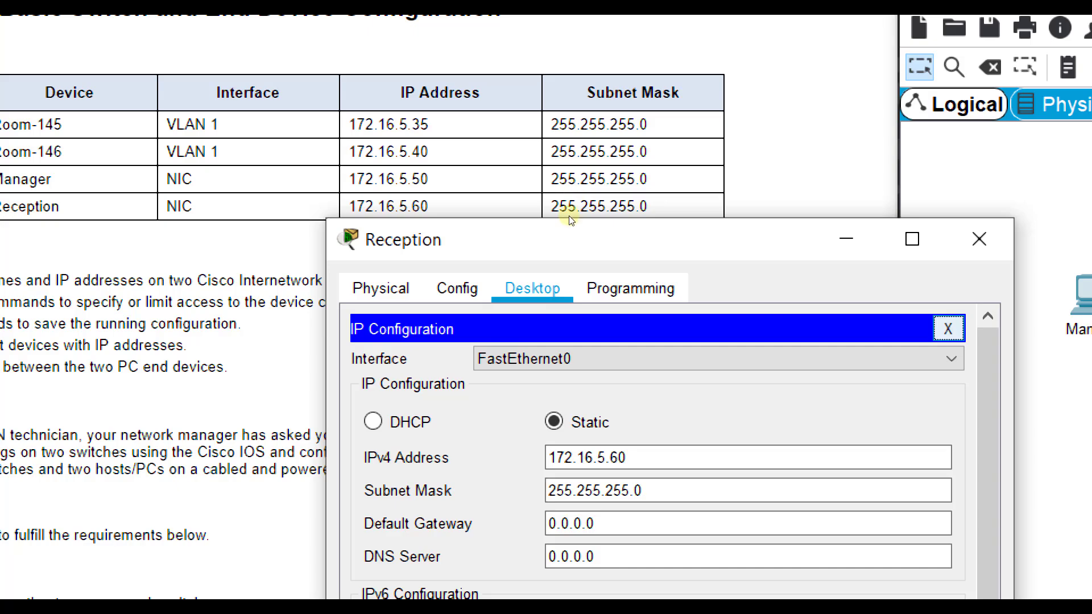
{"action": "key", "text": "Escape"}
{"action": "key", "text": "alt+F4"}
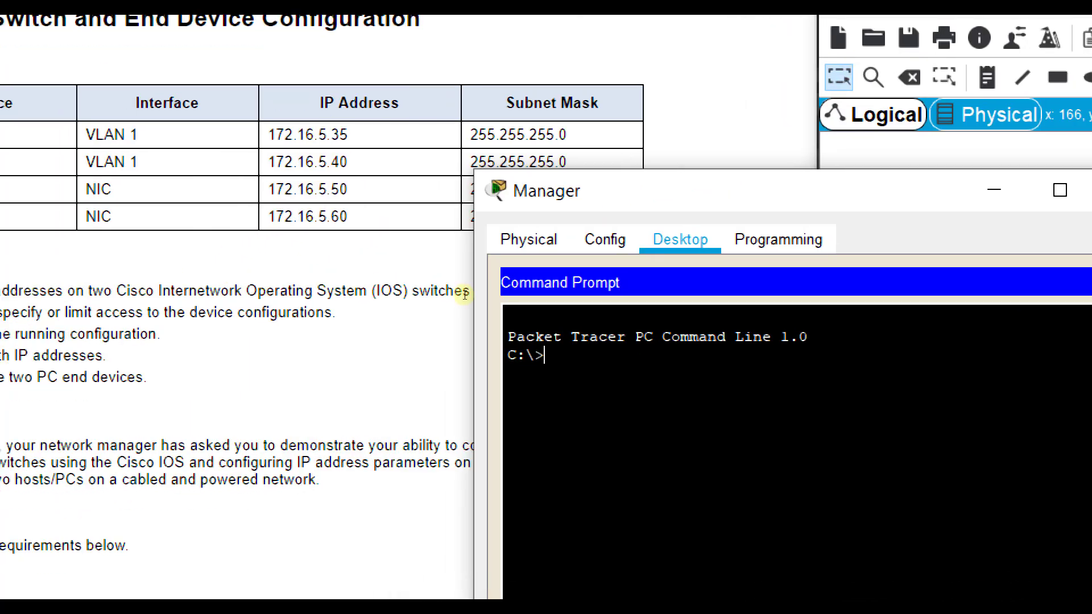
Step: Ping 172.16.5.60 from the Manager PC, getting 4/4 replies, then return to the topology
{"action": "type", "text": "ng"}
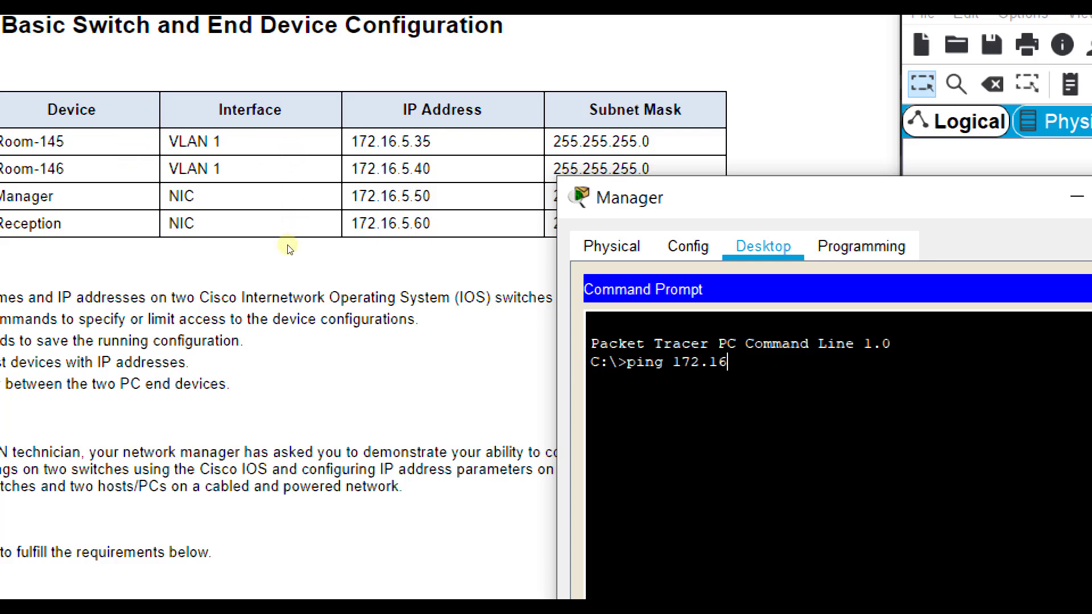
{"action": "type", "text": "172.16.5.60"}
{"action": "key", "text": "Return"}
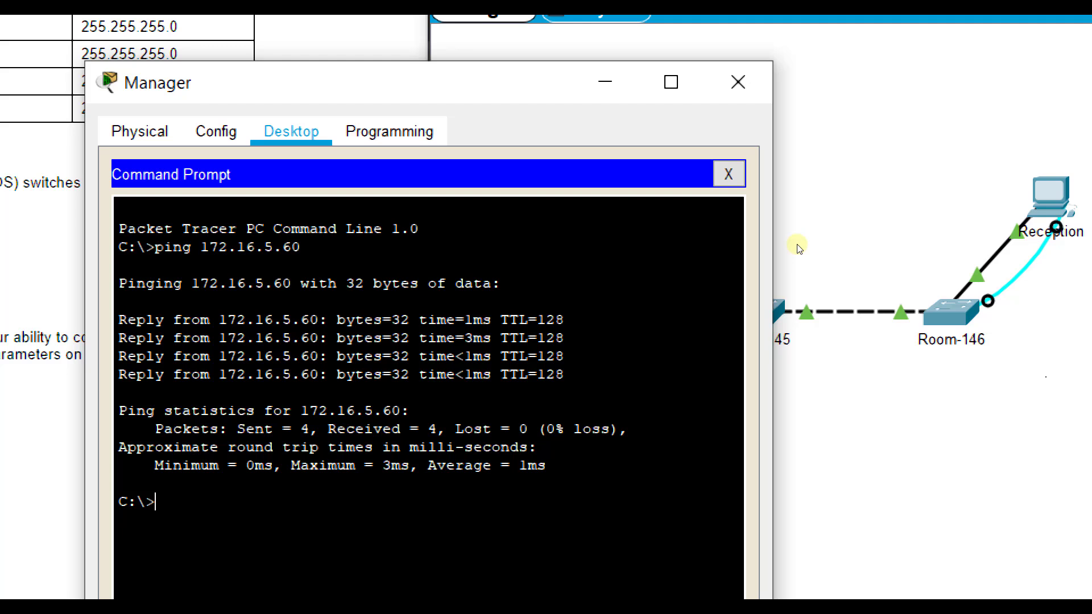
{"action": "left_click", "coordinate": [775, 231]}
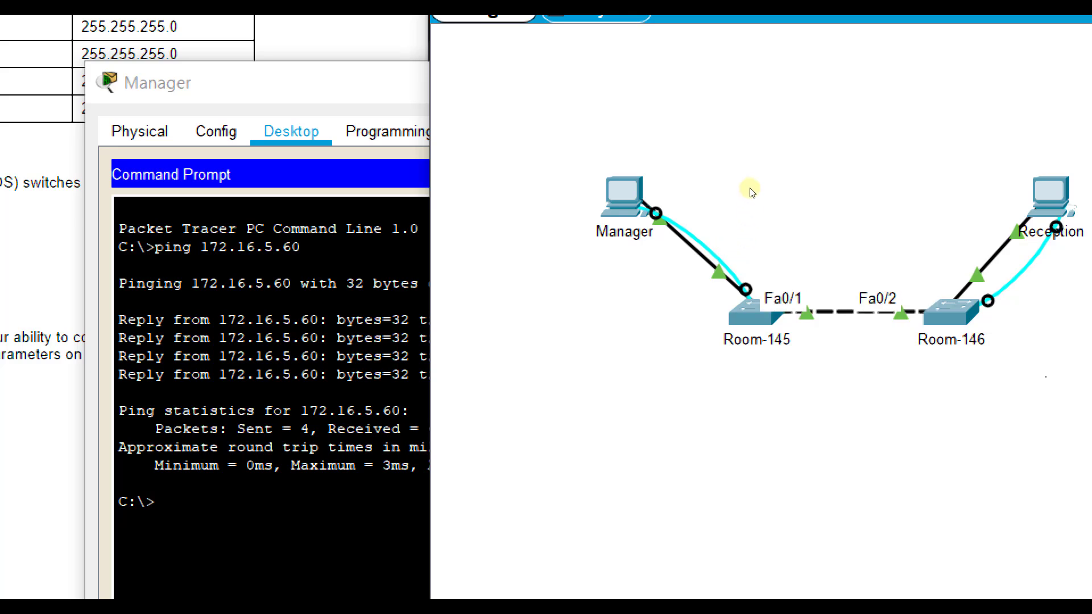
Step: Run ping 172.16.5.60 from the Reception PC's Command Prompt
{"action": "left_click", "coordinate": [1051, 196]}
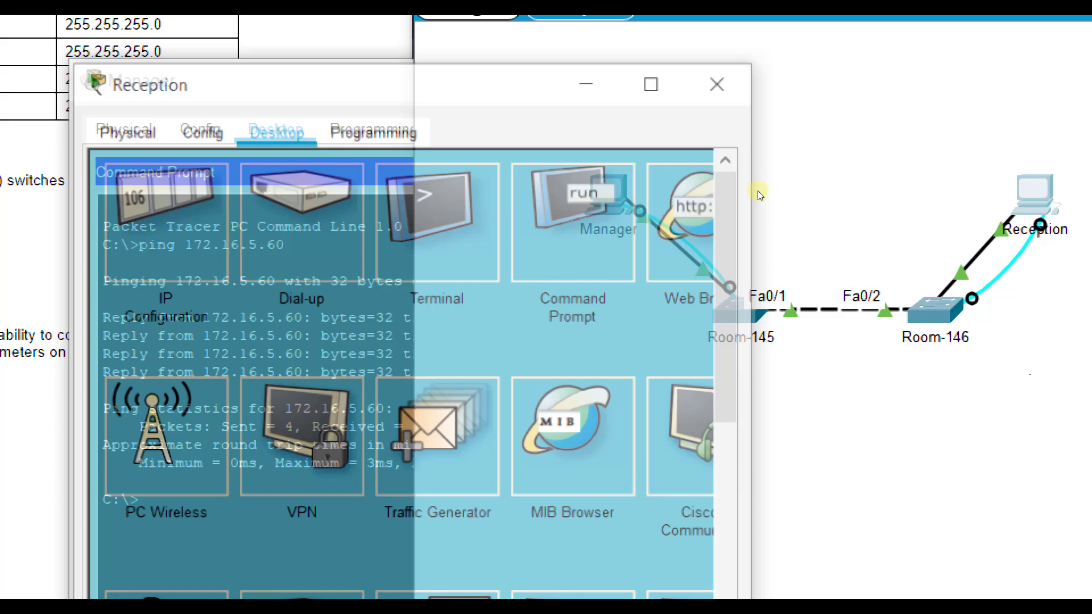
{"action": "left_click", "coordinate": [603, 197]}
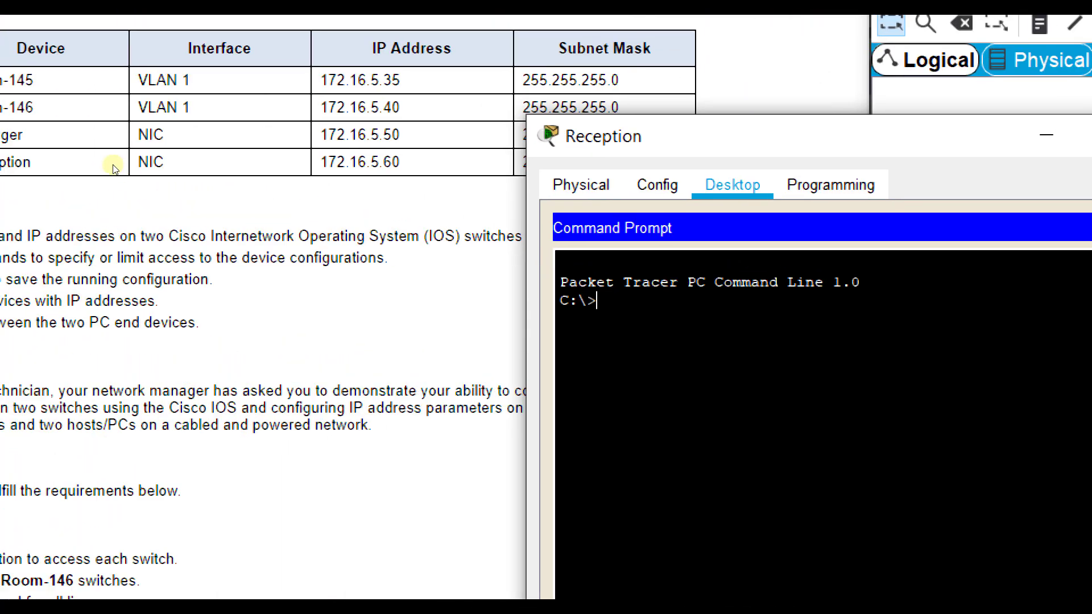
{"action": "type", "text": "ping "}
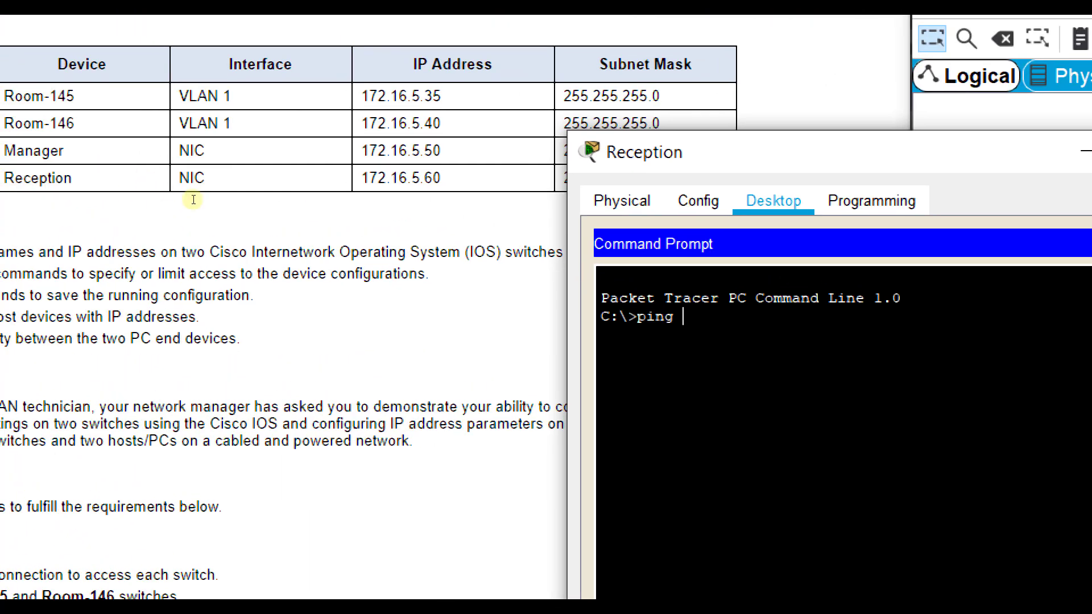
{"action": "type", "text": "172.16.5.60"}
{"action": "key", "text": "Return"}
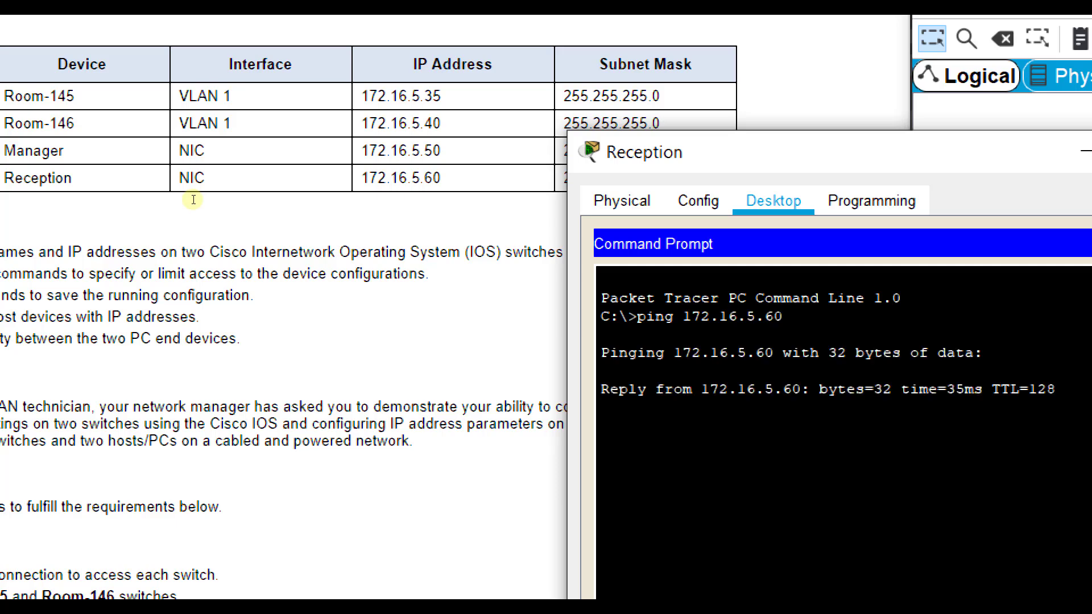